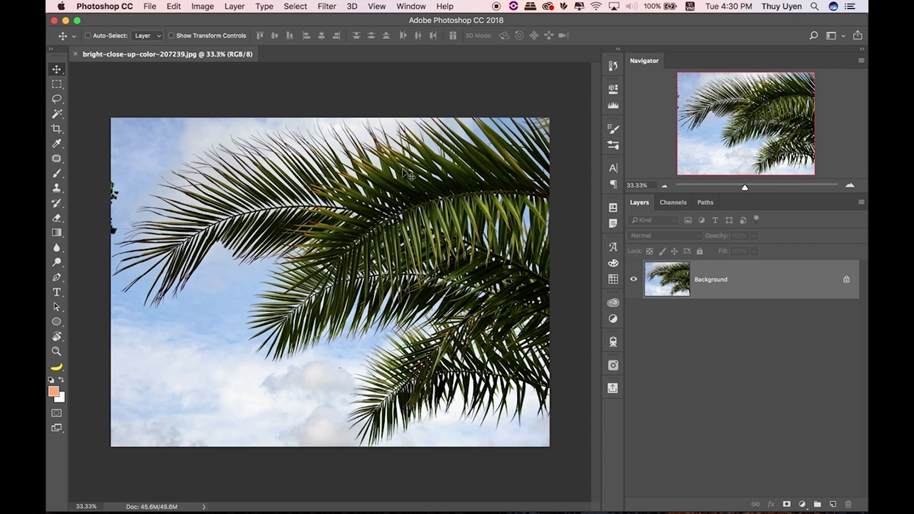
Open the Select menu for the palm-leaf photo.
{"action": "left_click", "coordinate": [296, 7]}
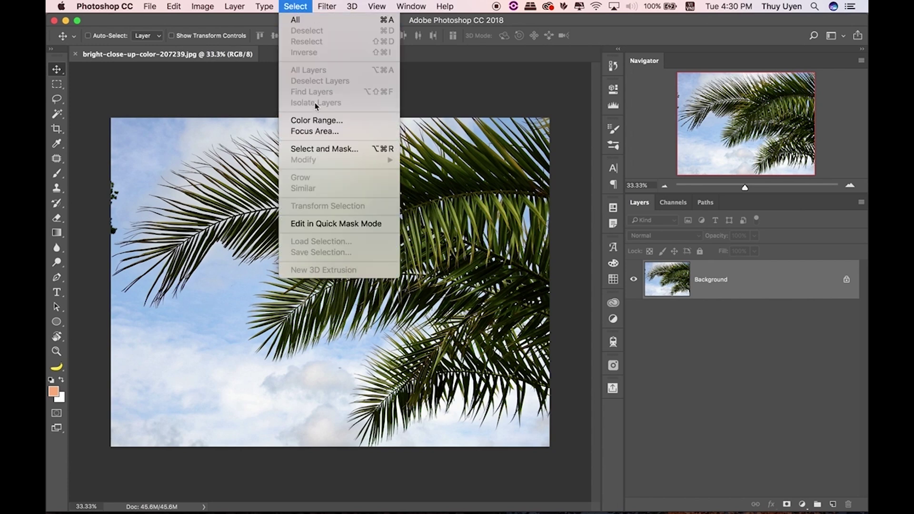
Start Color Range, move its dialog aside, and list its preset colour categories.
{"action": "left_click", "coordinate": [331, 119]}
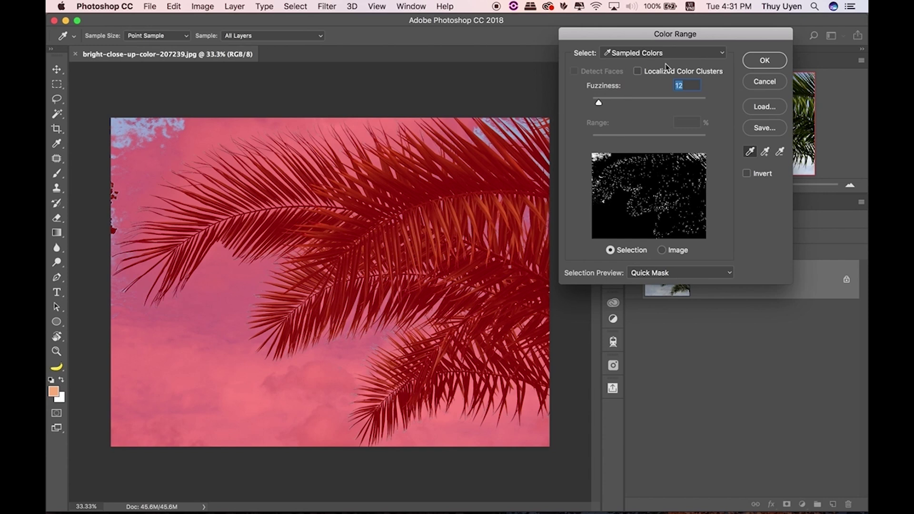
{"action": "left_click_drag", "start_coordinate": [695, 41], "coordinate": [607, 68]}
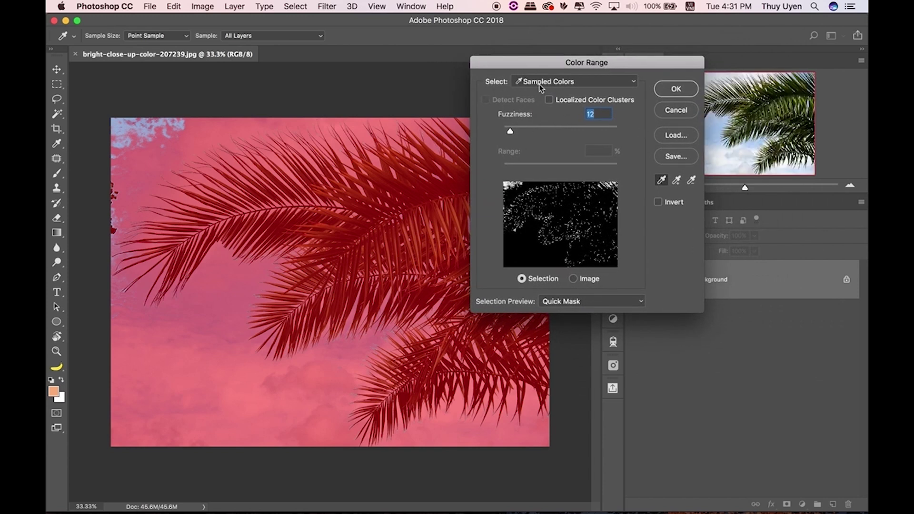
{"action": "left_click", "coordinate": [557, 81]}
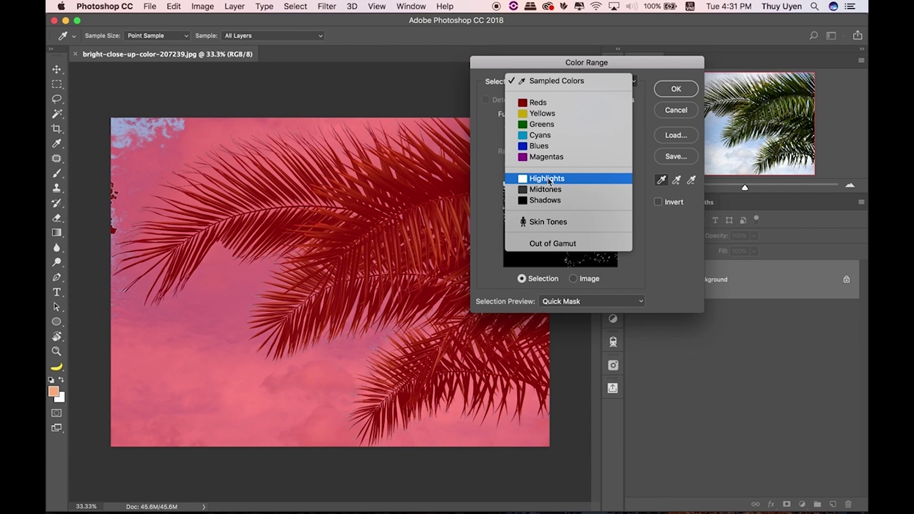
Try the Skin Tones preset in Color Range, then return to Sampled Colors.
{"action": "left_click", "coordinate": [547, 226]}
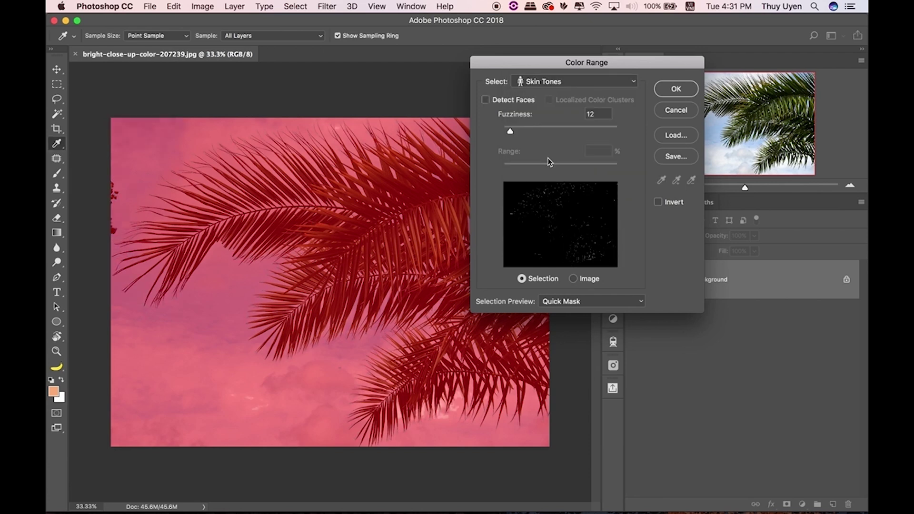
{"action": "left_click", "coordinate": [566, 81]}
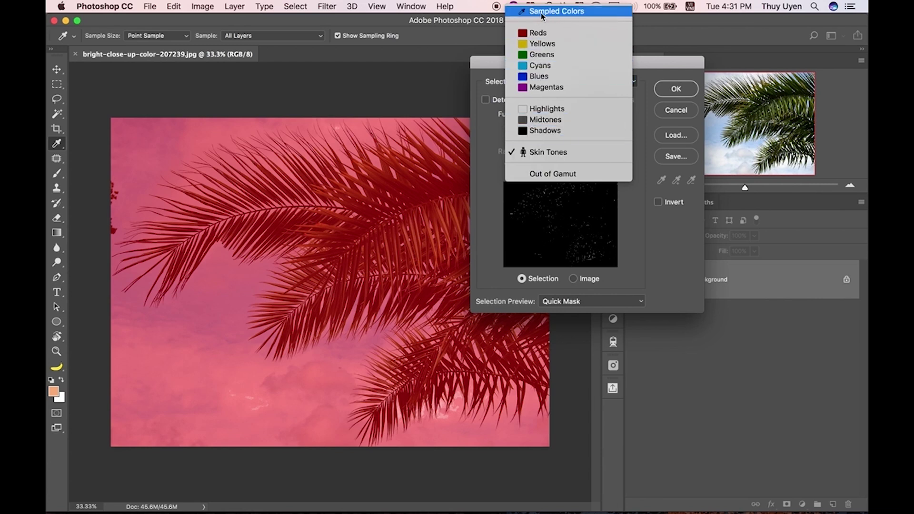
{"action": "left_click", "coordinate": [559, 15]}
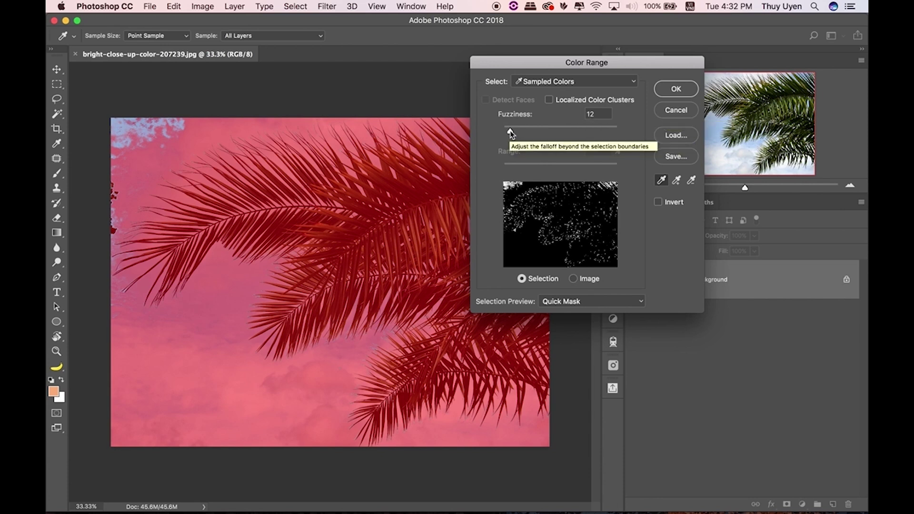
Set Color Range fuzziness to 19 and enable Localized Color Clusters at Range 31%.
{"action": "mouse_move", "coordinate": [510, 131]}
{"action": "left_mouse_down"}
{"action": "mouse_move", "coordinate": [529, 132]}
{"action": "mouse_move", "coordinate": [516, 134]}
{"action": "mouse_move", "coordinate": [513, 122]}
{"action": "left_mouse_up"}
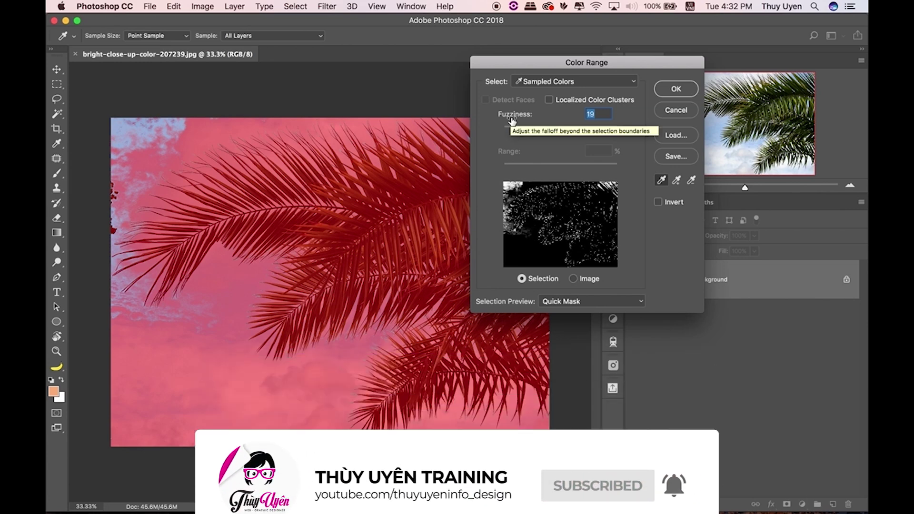
{"action": "left_click", "coordinate": [563, 103]}
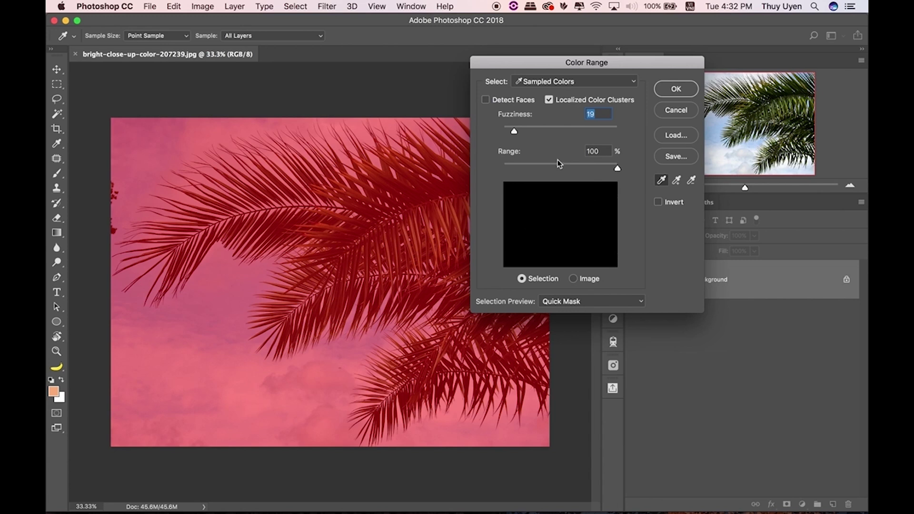
{"action": "left_click_drag", "start_coordinate": [617, 169], "coordinate": [538, 169]}
Try Range and Detect Faces, then restore Range to 100% and disable Localized Color Clusters.
{"action": "left_click_drag", "start_coordinate": [538, 169], "coordinate": [547, 168]}
{"action": "left_click", "coordinate": [496, 100]}
{"action": "left_click_drag", "start_coordinate": [574, 170], "coordinate": [569, 169]}
{"action": "left_click_drag", "start_coordinate": [571, 168], "coordinate": [621, 166]}
{"action": "left_click", "coordinate": [550, 100]}
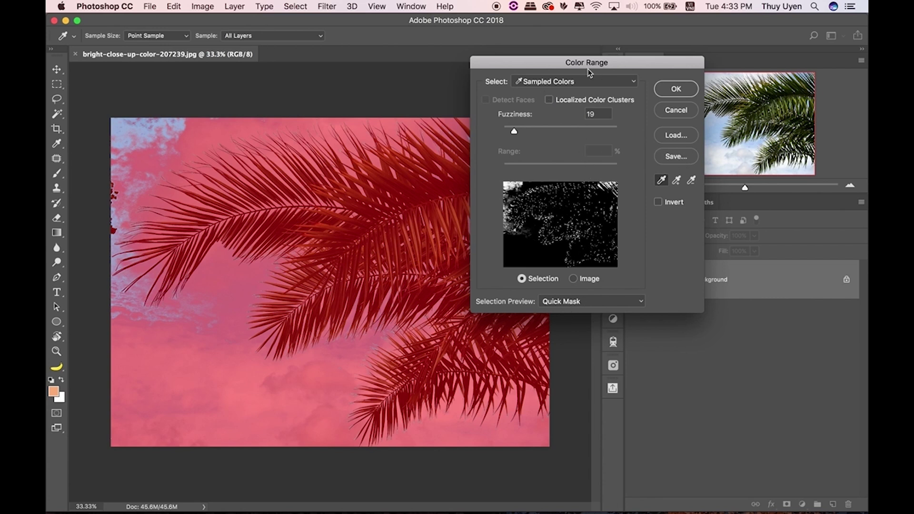
{"action": "left_click_drag", "start_coordinate": [588, 70], "coordinate": [618, 53]}
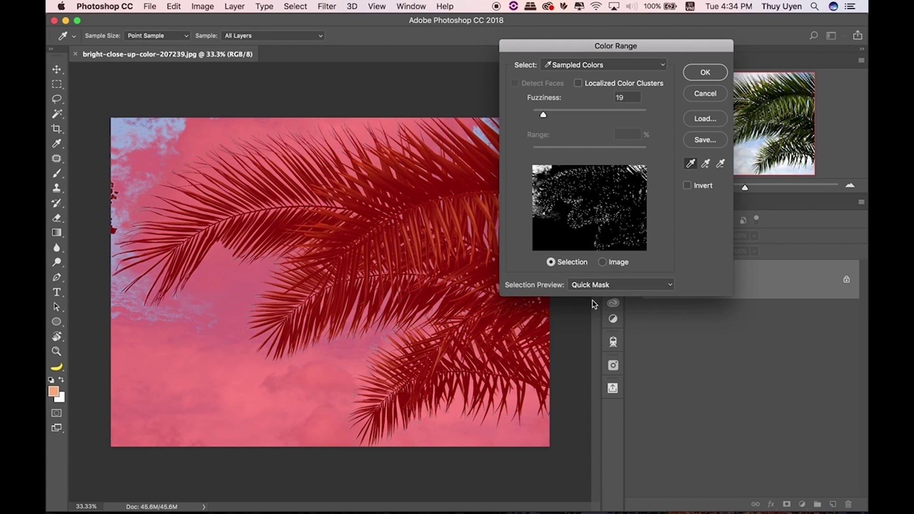
{"action": "left_click", "coordinate": [602, 286]}
{"action": "left_click", "coordinate": [599, 240]}
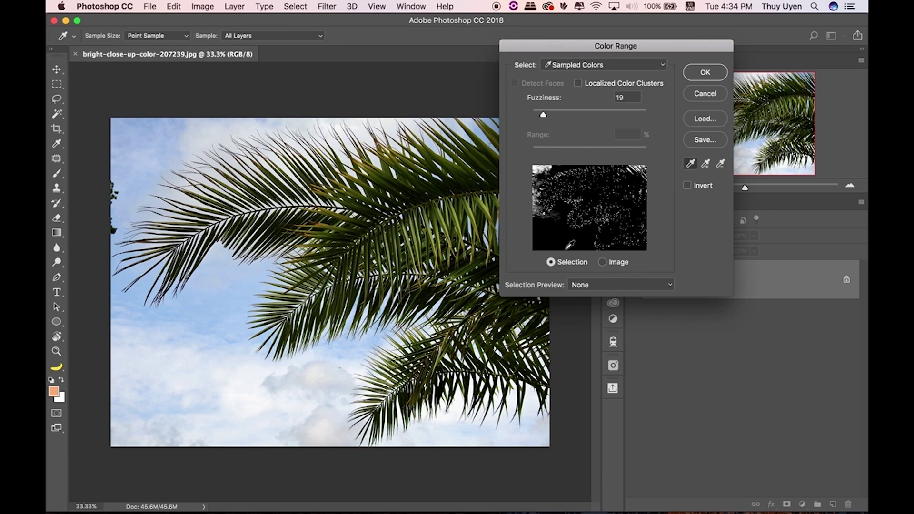
{"action": "left_click", "coordinate": [590, 285]}
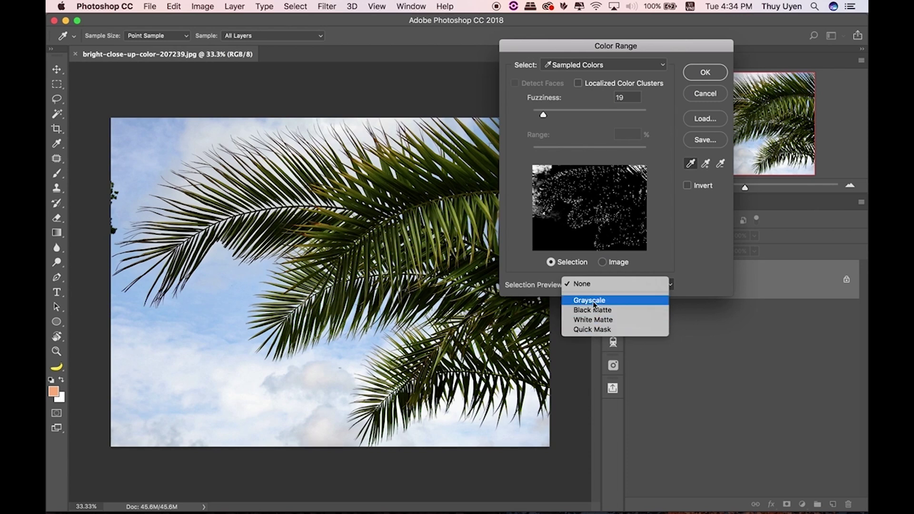
{"action": "left_click", "coordinate": [594, 301]}
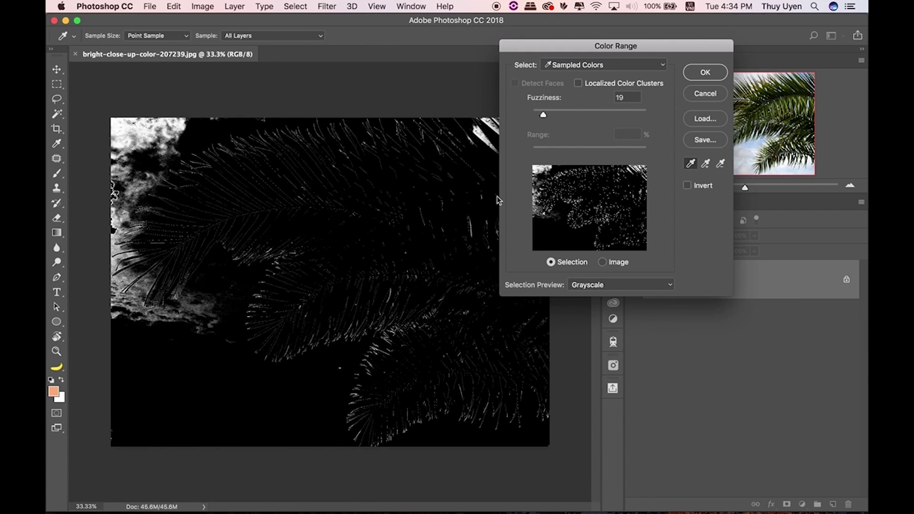
{"action": "left_click", "coordinate": [596, 285]}
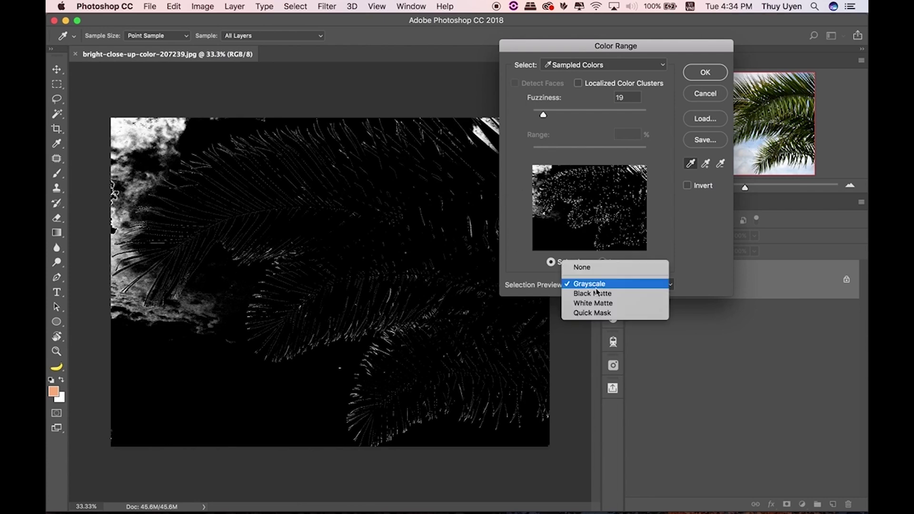
{"action": "left_click", "coordinate": [595, 293]}
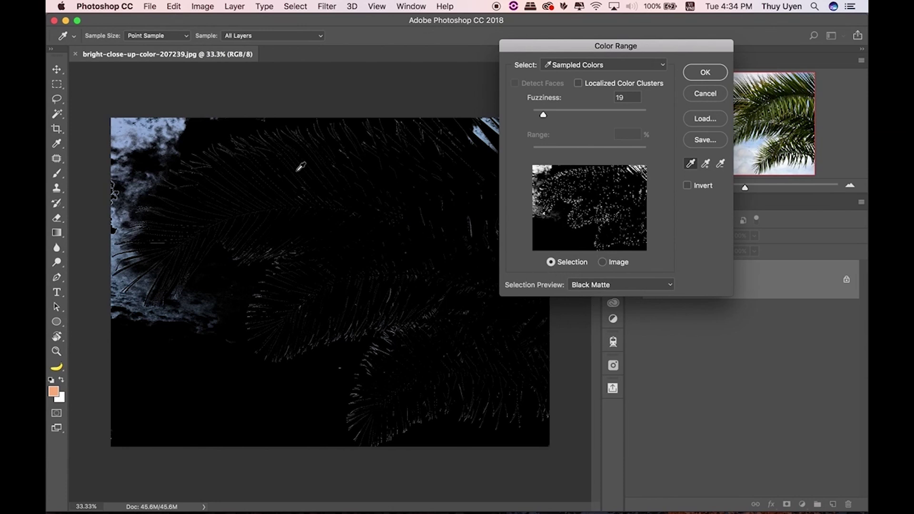
{"action": "left_click", "coordinate": [621, 284]}
{"action": "left_click", "coordinate": [593, 294]}
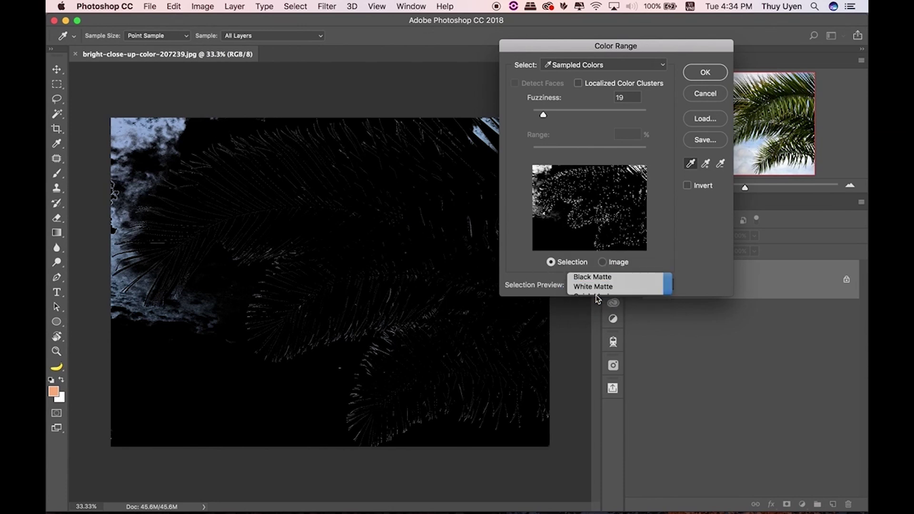
{"action": "left_click", "coordinate": [602, 283]}
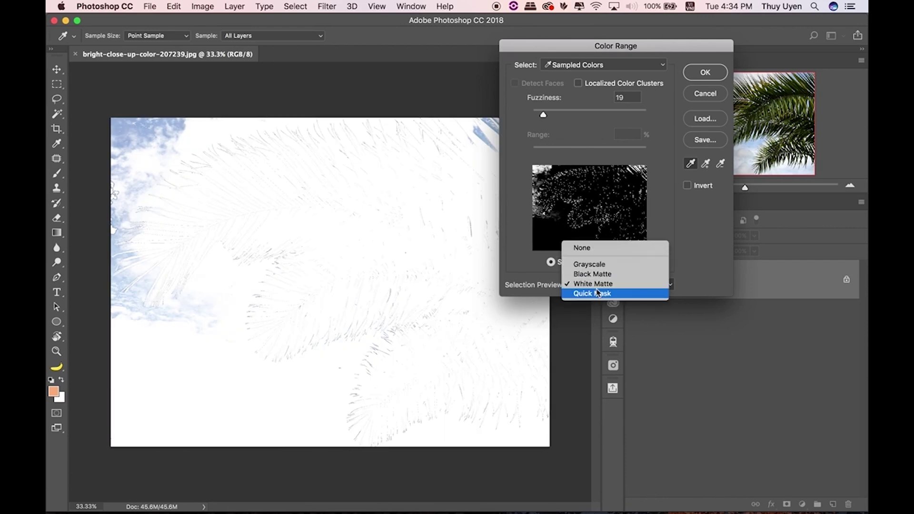
{"action": "left_click", "coordinate": [595, 293]}
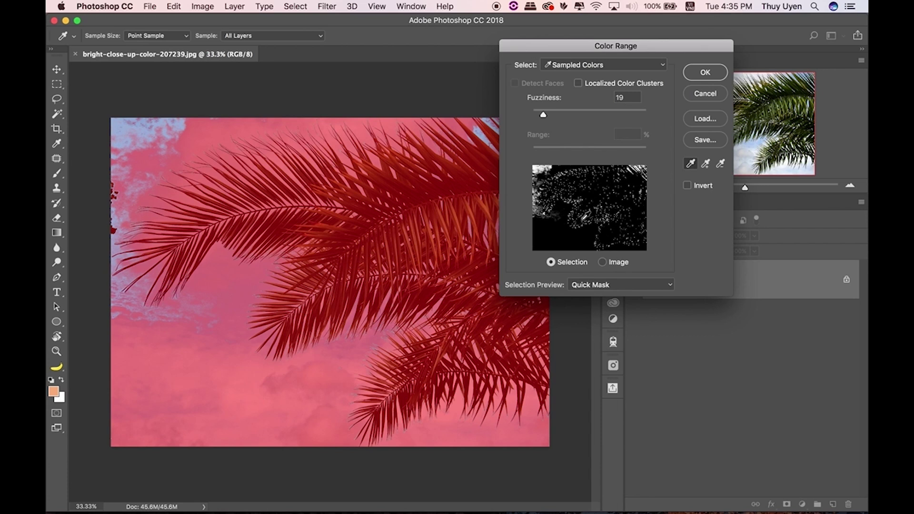
{"action": "left_click", "coordinate": [603, 263]}
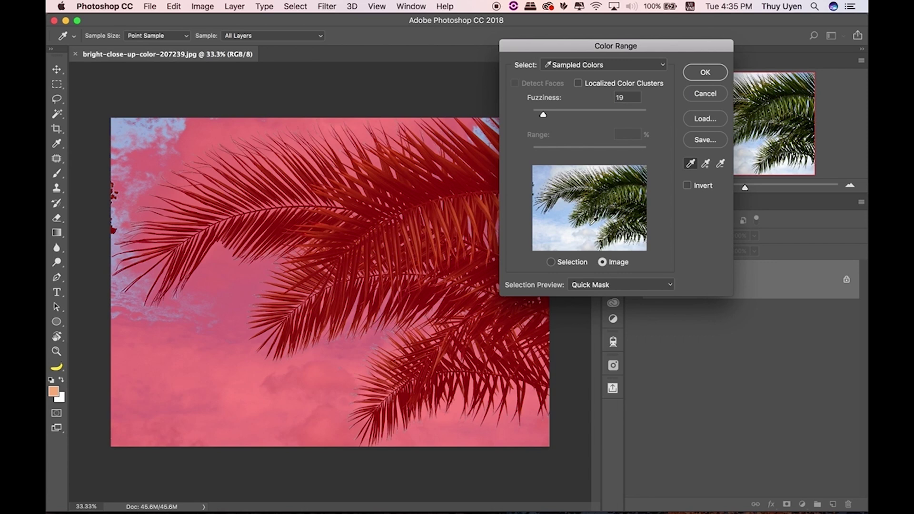
{"action": "left_click", "coordinate": [551, 262]}
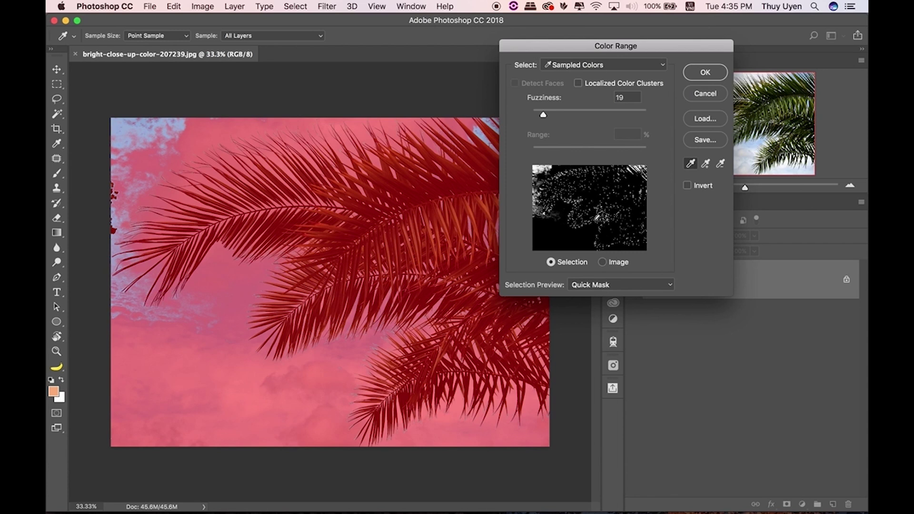
{"action": "left_click_drag", "start_coordinate": [594, 46], "coordinate": [635, 41]}
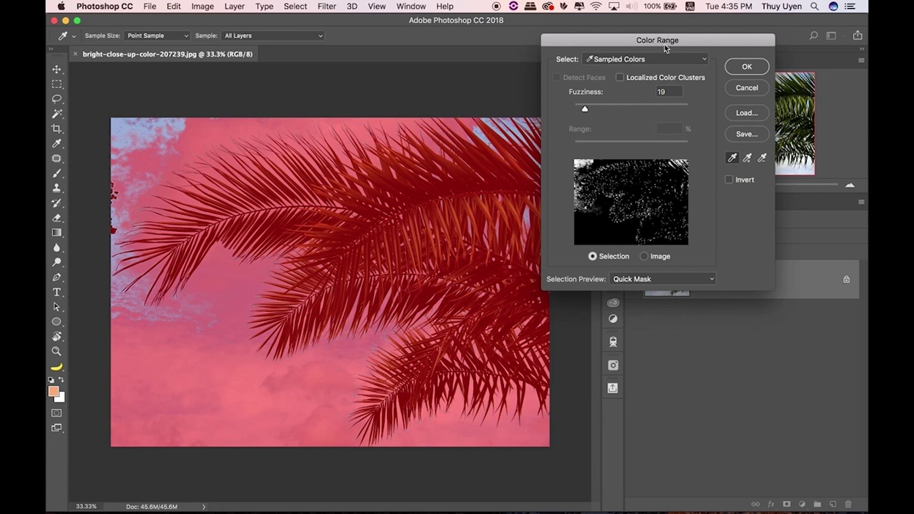
{"action": "left_click_drag", "start_coordinate": [666, 46], "coordinate": [683, 45]}
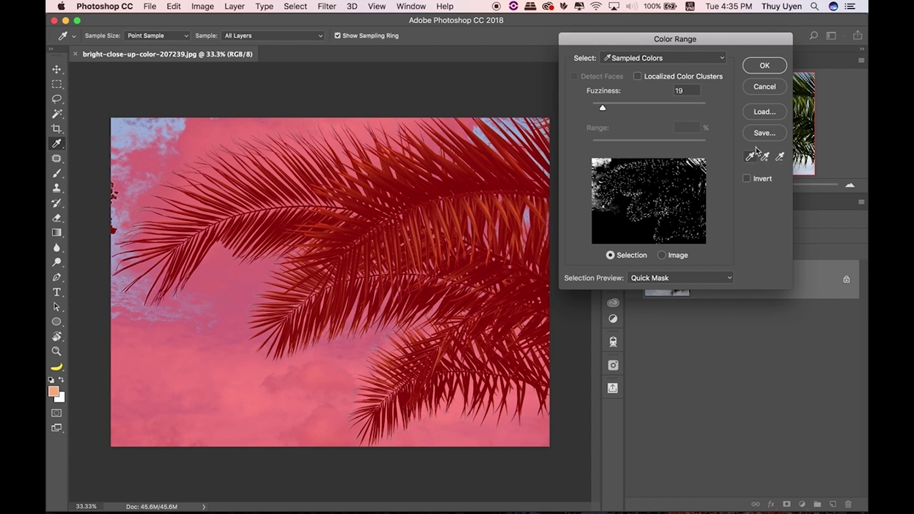
Sample the white clouds as the Color Range colour and settle fuzziness at 26.
{"action": "left_click", "coordinate": [211, 132]}
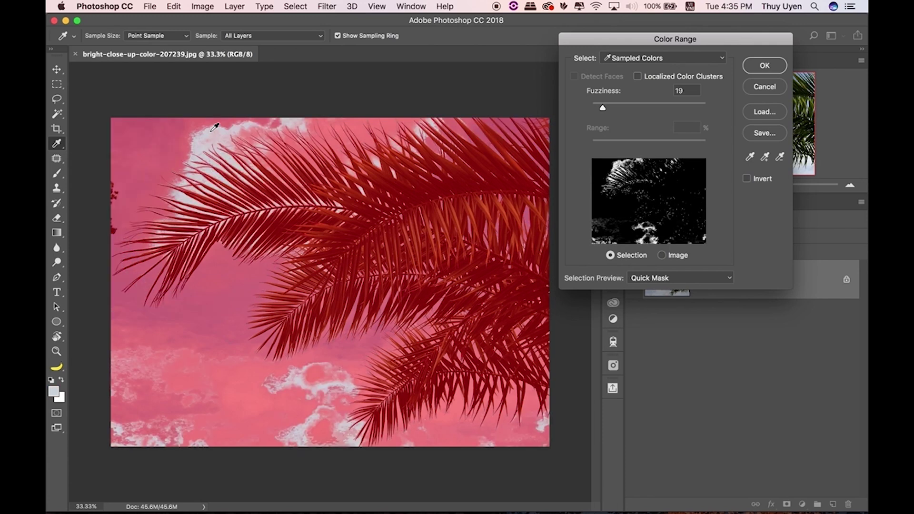
{"action": "left_click", "coordinate": [215, 134]}
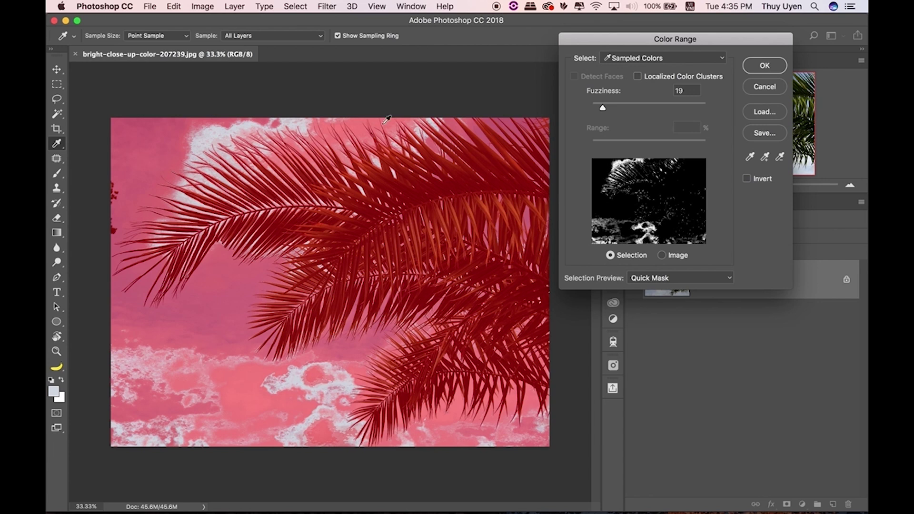
{"action": "left_click_drag", "start_coordinate": [604, 108], "coordinate": [620, 109]}
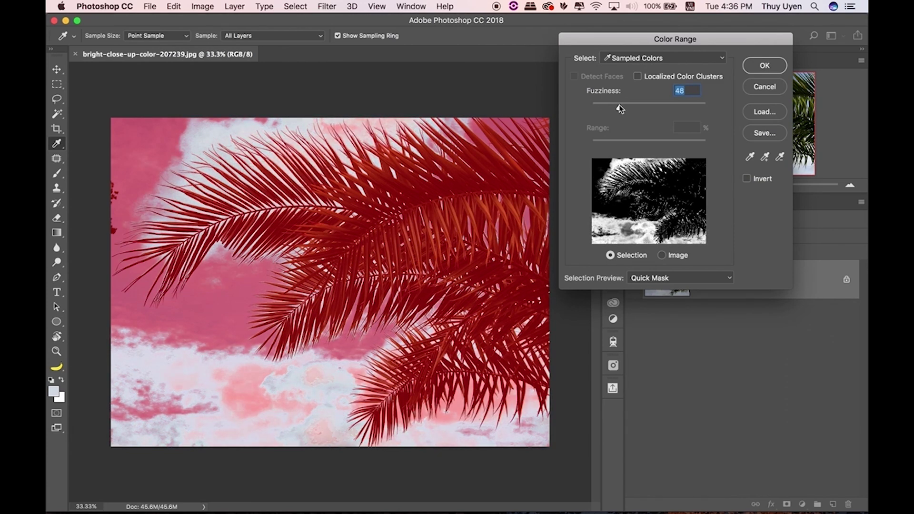
{"action": "mouse_move", "coordinate": [620, 109]}
{"action": "left_mouse_down"}
{"action": "mouse_move", "coordinate": [596, 110]}
{"action": "mouse_move", "coordinate": [606, 110]}
{"action": "left_mouse_up"}
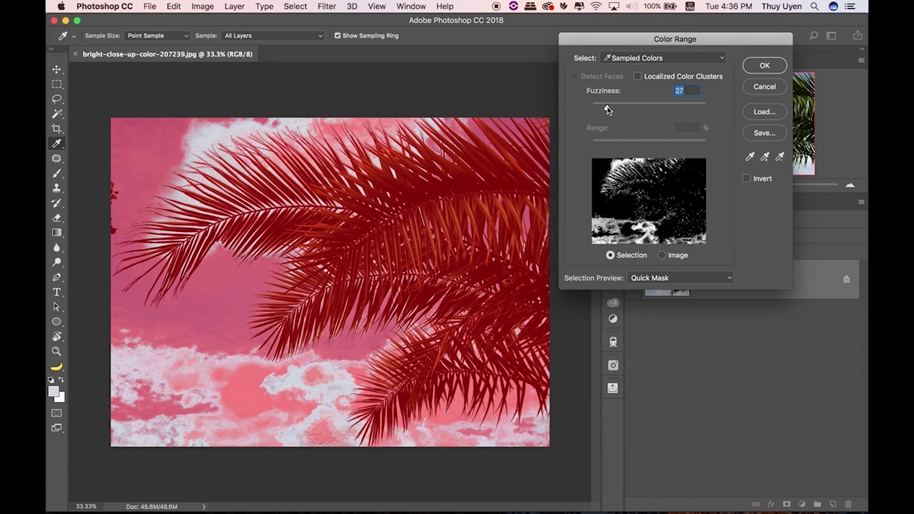
{"action": "left_click", "coordinate": [766, 157]}
{"action": "left_click", "coordinate": [747, 159]}
Add the remaining blue sky and cloud patches to the sample with the add eyedropper.
{"action": "left_click", "coordinate": [765, 158]}
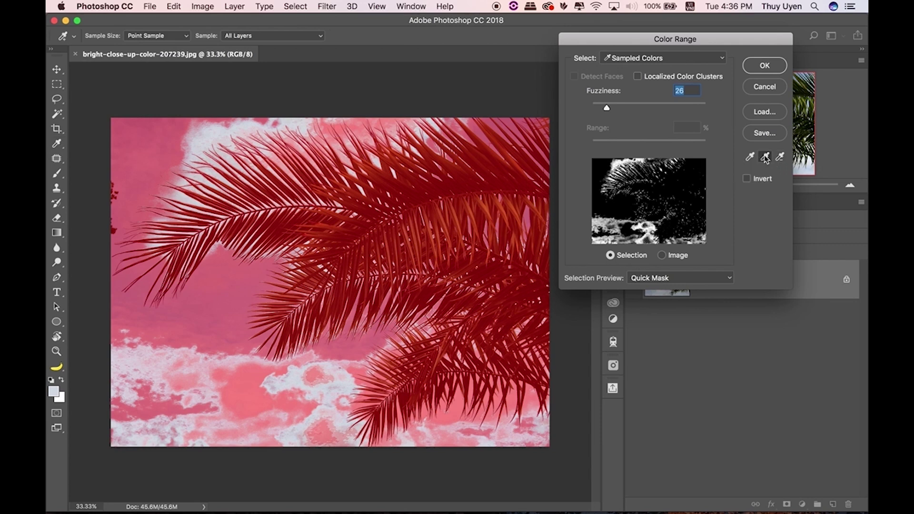
{"action": "left_click", "coordinate": [151, 147]}
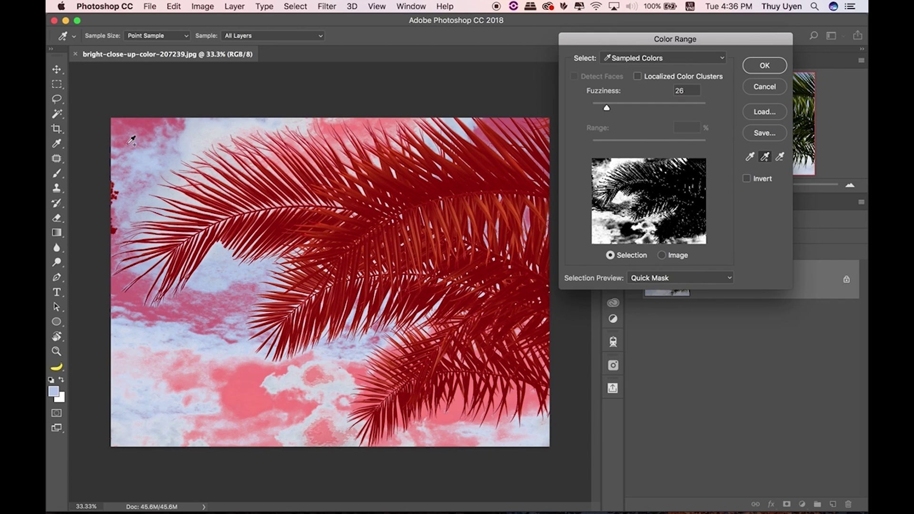
{"action": "left_click", "coordinate": [141, 132]}
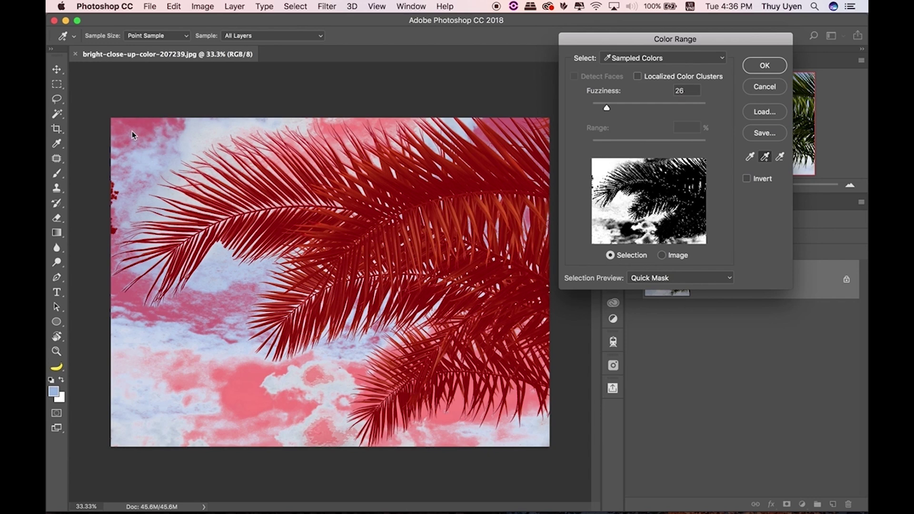
{"action": "left_click", "coordinate": [167, 119]}
{"action": "left_click", "coordinate": [117, 191]}
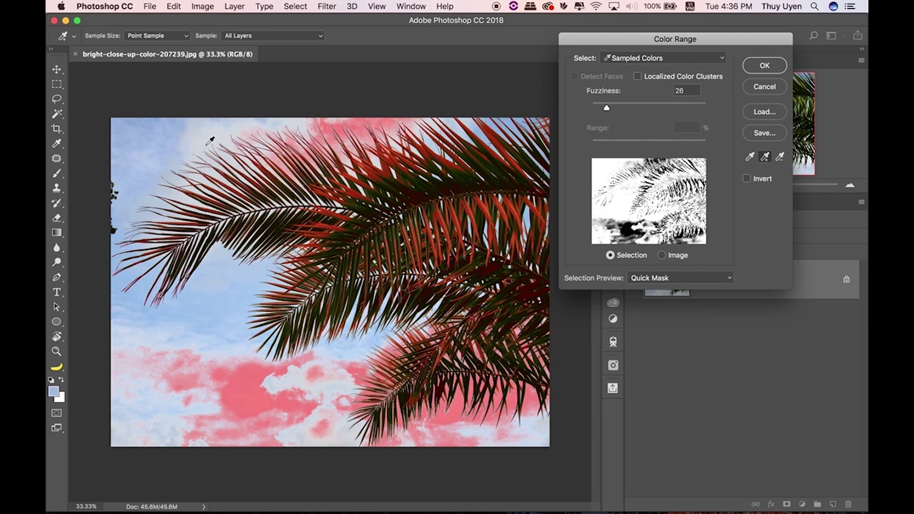
{"action": "key", "text": "ctrl+z"}
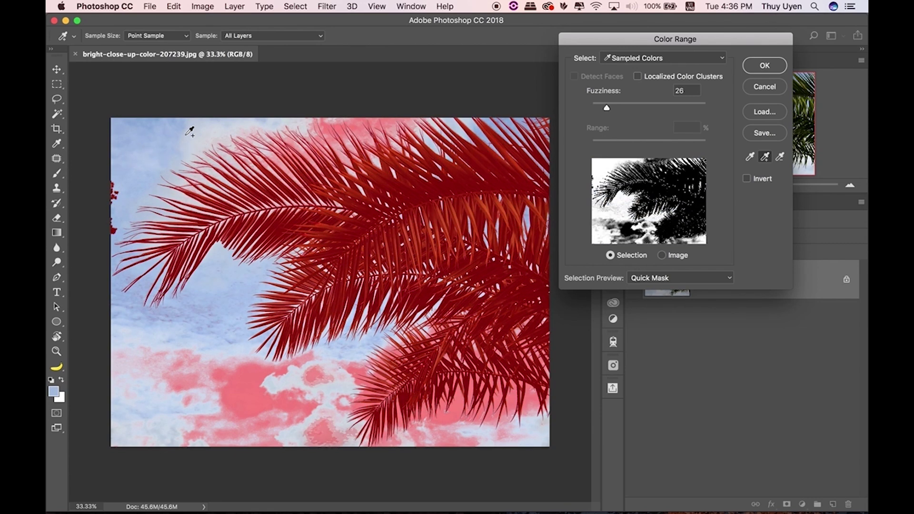
{"action": "left_click", "coordinate": [357, 124]}
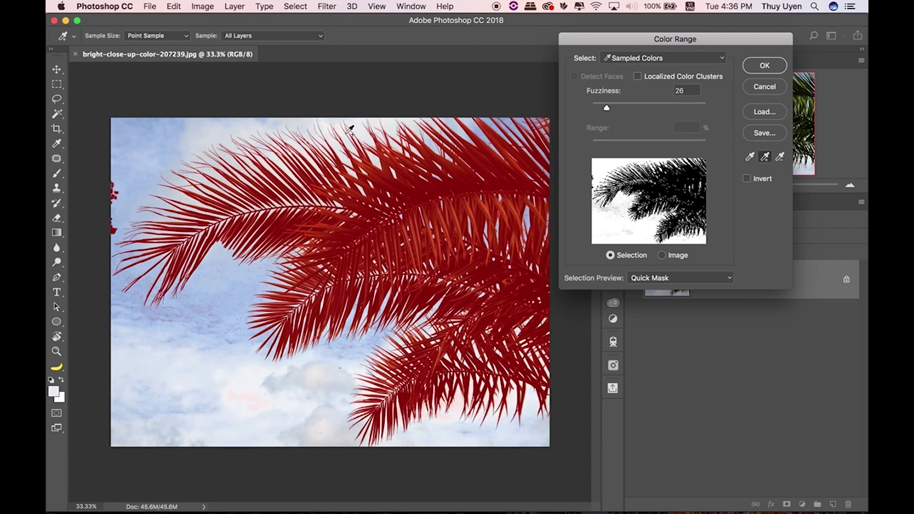
{"action": "left_click", "coordinate": [211, 315]}
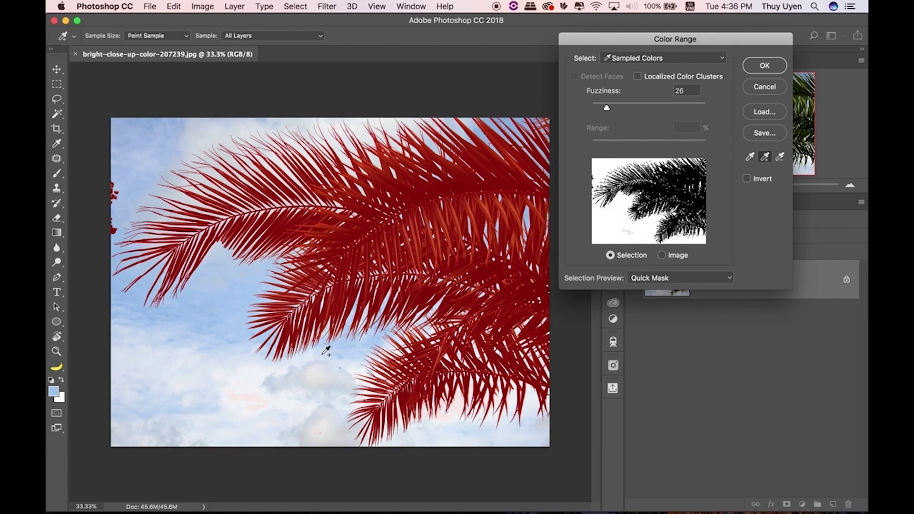
{"action": "left_click", "coordinate": [249, 395]}
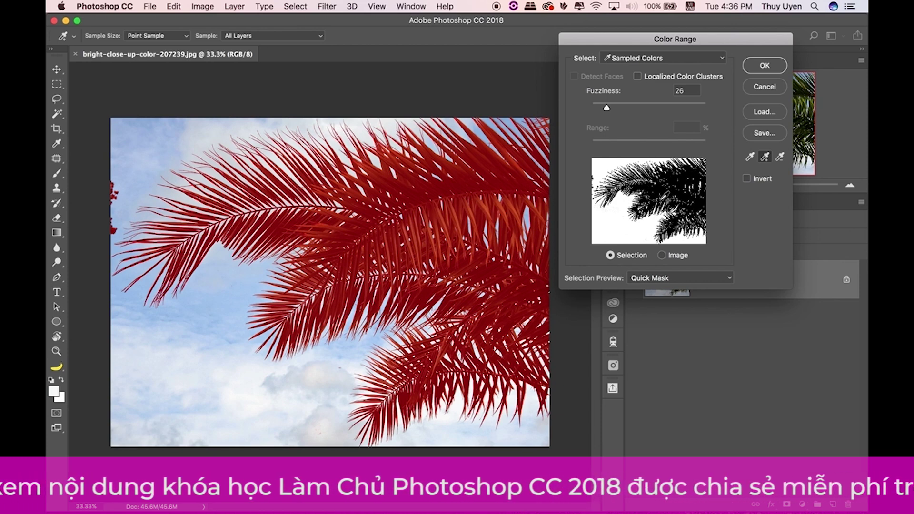
Raise Color Range fuzziness to 63 to clean up the sky selection.
{"action": "mouse_move", "coordinate": [608, 110]}
{"action": "left_mouse_down"}
{"action": "mouse_move", "coordinate": [623, 110]}
{"action": "mouse_move", "coordinate": [591, 111]}
{"action": "left_mouse_up"}
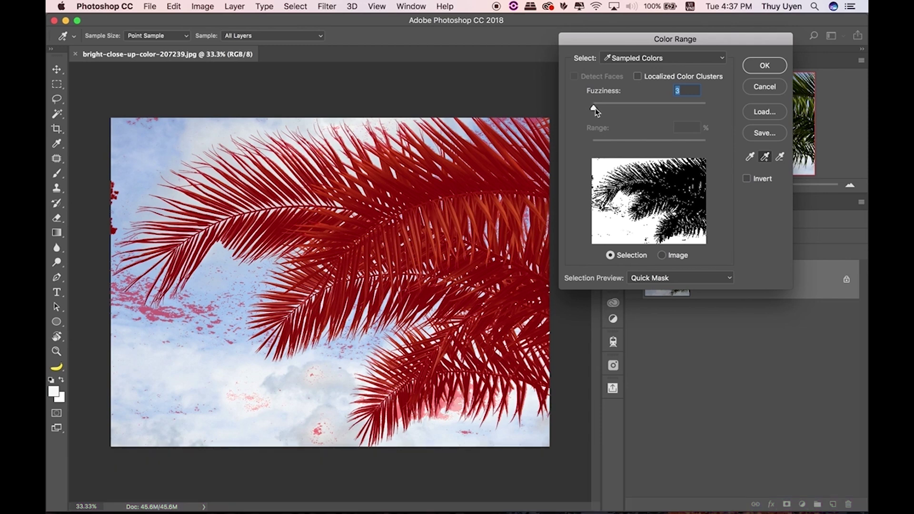
{"action": "left_click_drag", "start_coordinate": [592, 111], "coordinate": [620, 110]}
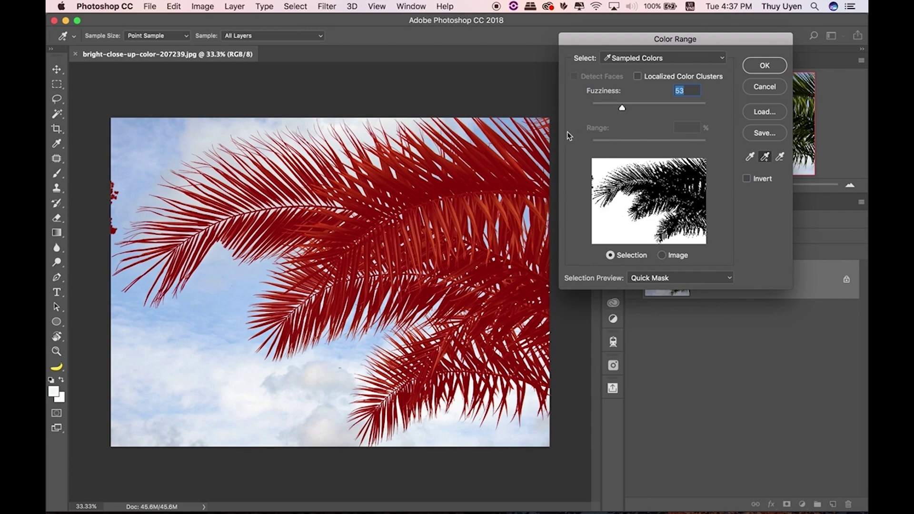
{"action": "scroll", "coordinate": [252, 217], "scroll_direction": "up", "scroll_amount": 5}
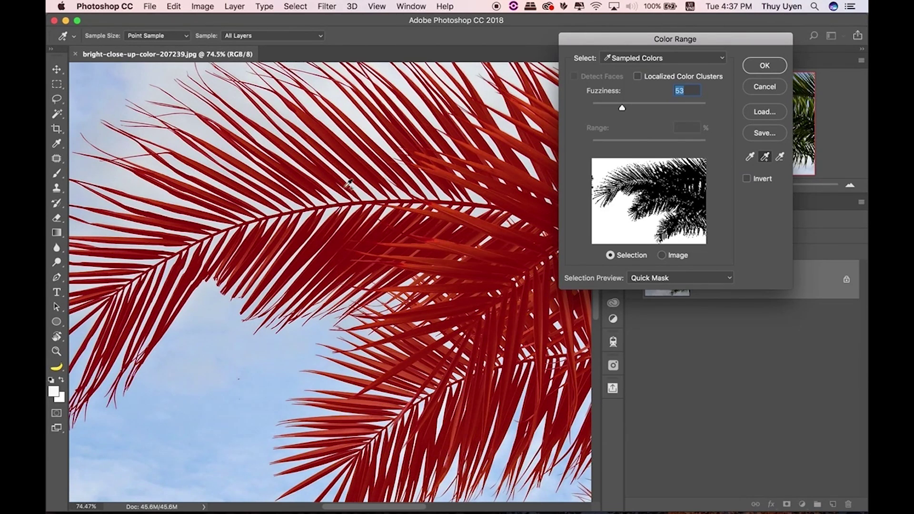
{"action": "left_click_drag", "start_coordinate": [623, 107], "coordinate": [628, 105]}
Check the selection along the frond edges, then invert it onto the palm fronds.
{"action": "left_click_drag", "start_coordinate": [221, 201], "coordinate": [326, 215]}
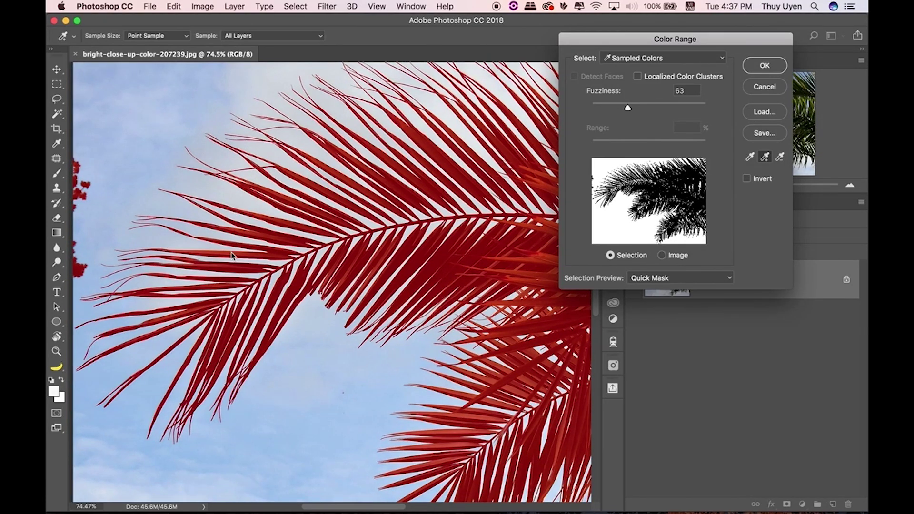
{"action": "scroll", "coordinate": [196, 191], "scroll_direction": "left", "scroll_amount": 5}
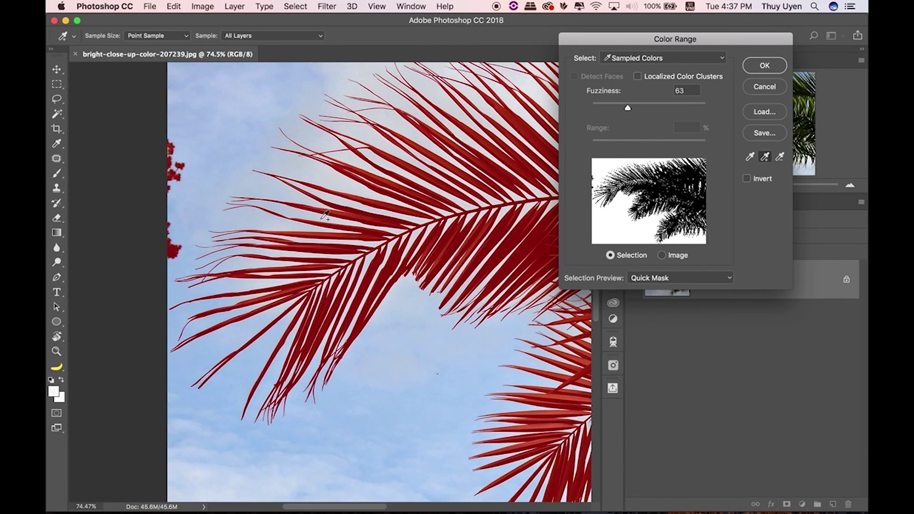
{"action": "scroll", "coordinate": [319, 212], "scroll_direction": "right", "scroll_amount": 2}
{"action": "scroll", "coordinate": [307, 205], "scroll_direction": "right", "scroll_amount": 3}
{"action": "scroll", "coordinate": [293, 196], "scroll_direction": "right", "scroll_amount": 2}
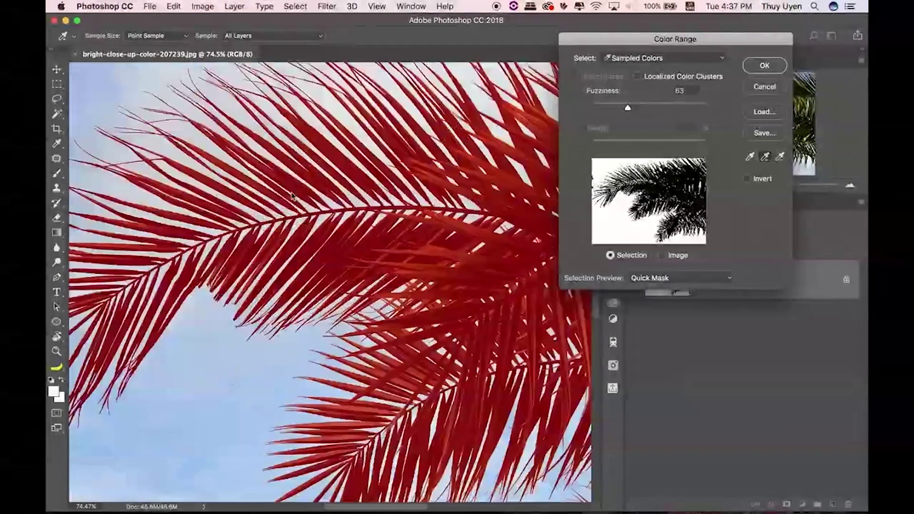
{"action": "scroll", "coordinate": [292, 195], "scroll_direction": "right", "scroll_amount": 3}
{"action": "scroll", "coordinate": [293, 197], "scroll_direction": "down", "scroll_amount": 2}
{"action": "scroll", "coordinate": [453, 212], "scroll_direction": "right", "scroll_amount": 3}
{"action": "scroll", "coordinate": [453, 211], "scroll_direction": "right", "scroll_amount": 3}
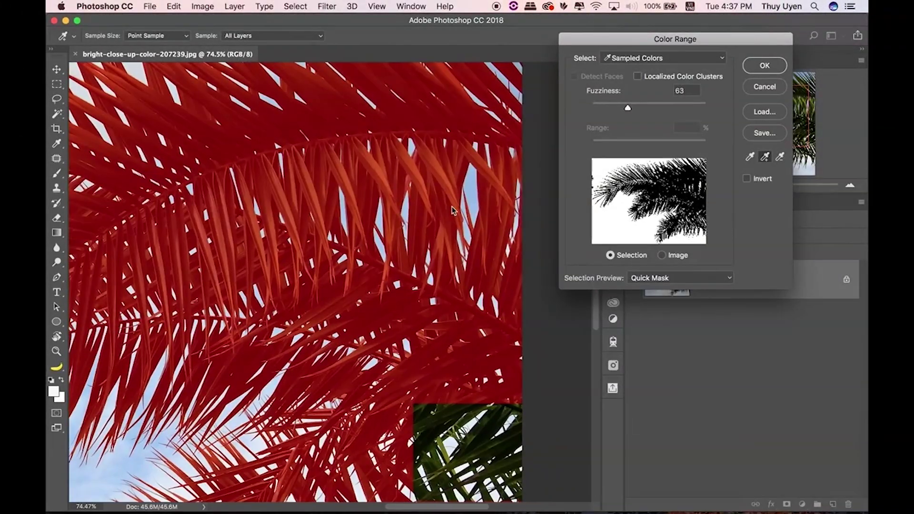
{"action": "scroll", "coordinate": [454, 211], "scroll_direction": "right", "scroll_amount": 3}
{"action": "scroll", "coordinate": [464, 207], "scroll_direction": "right", "scroll_amount": 2}
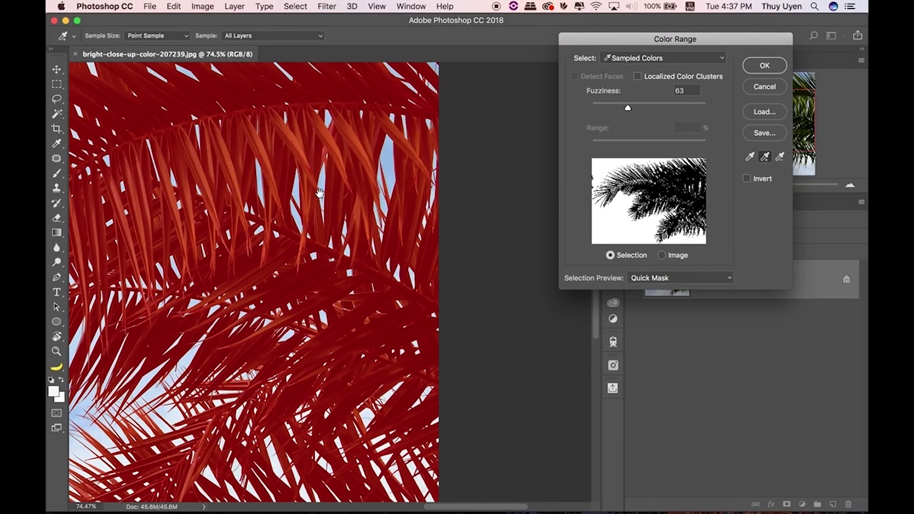
{"action": "scroll", "coordinate": [319, 193], "scroll_direction": "left", "scroll_amount": 1}
{"action": "scroll", "coordinate": [405, 188], "scroll_direction": "left", "scroll_amount": 2}
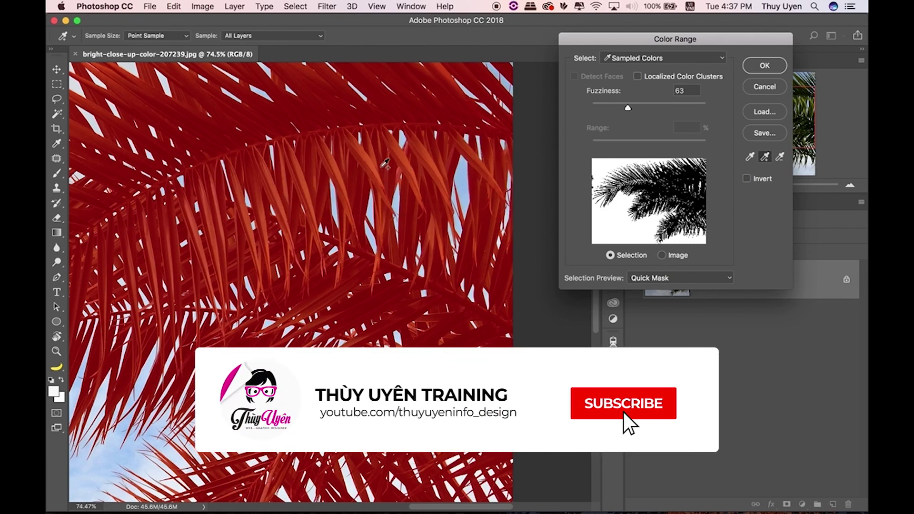
{"action": "key", "text": "super+minus"}
{"action": "key", "text": "super+minus"}
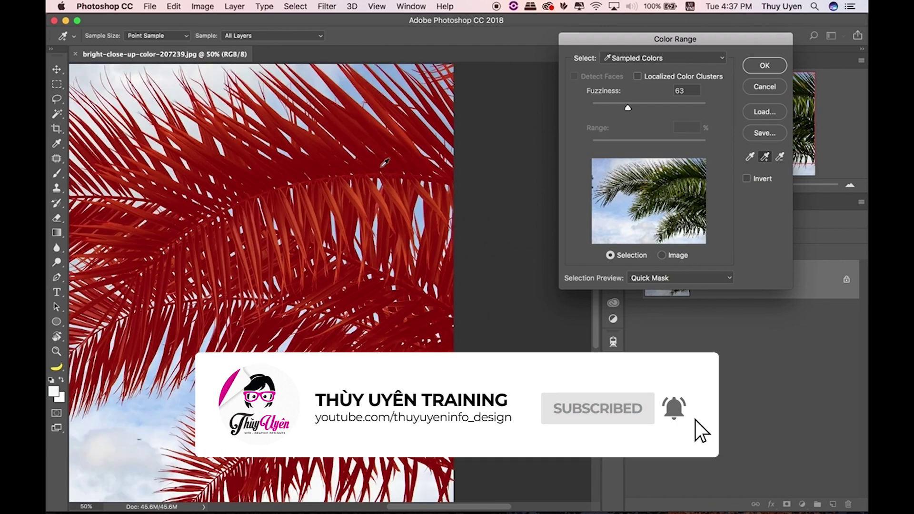
{"action": "key", "text": "super+minus"}
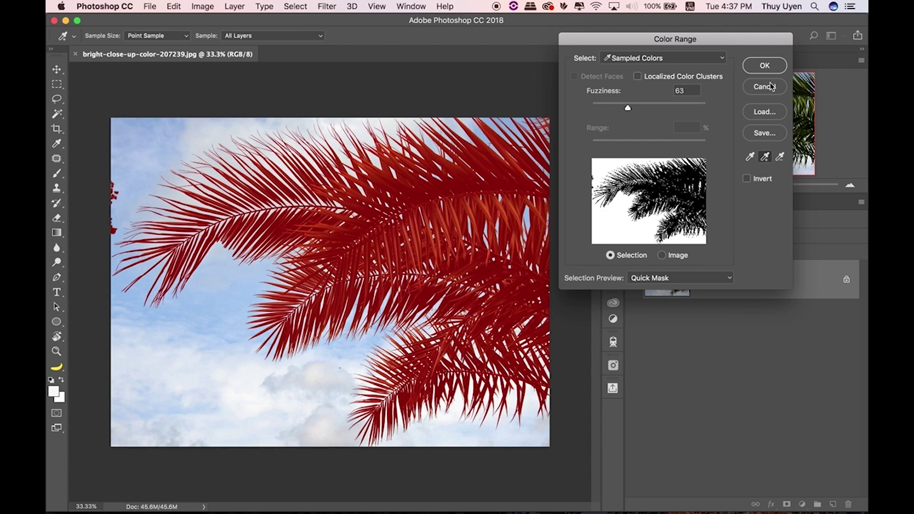
{"action": "left_click", "coordinate": [746, 179]}
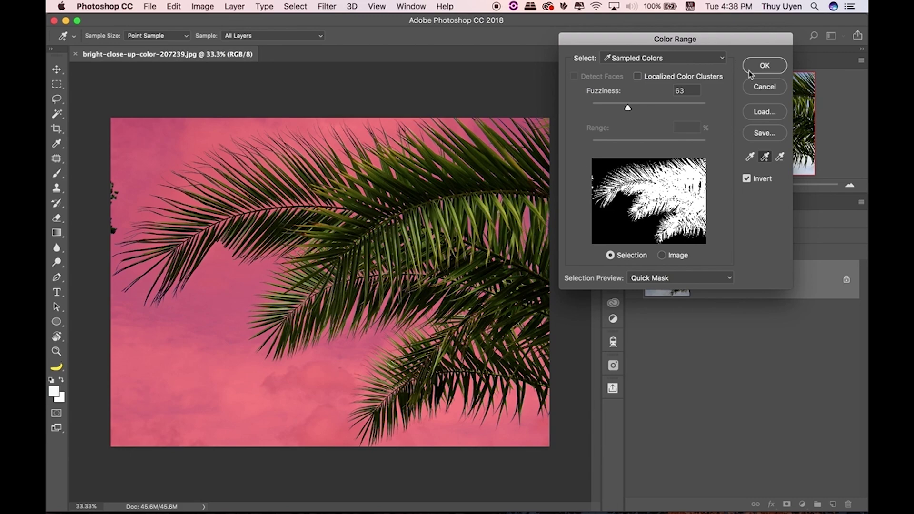
Accept Color Range and add a layer mask that hides the sky behind the fronds.
{"action": "left_click", "coordinate": [766, 65]}
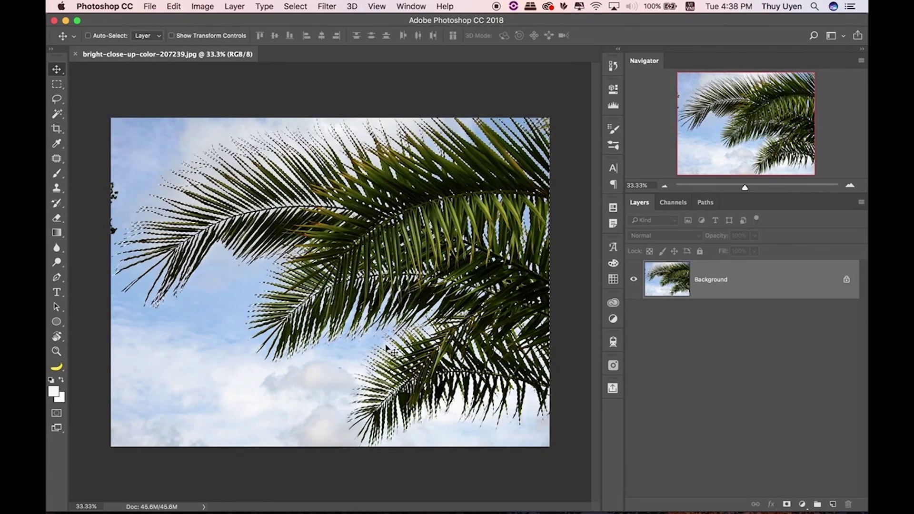
{"action": "left_click", "coordinate": [787, 504]}
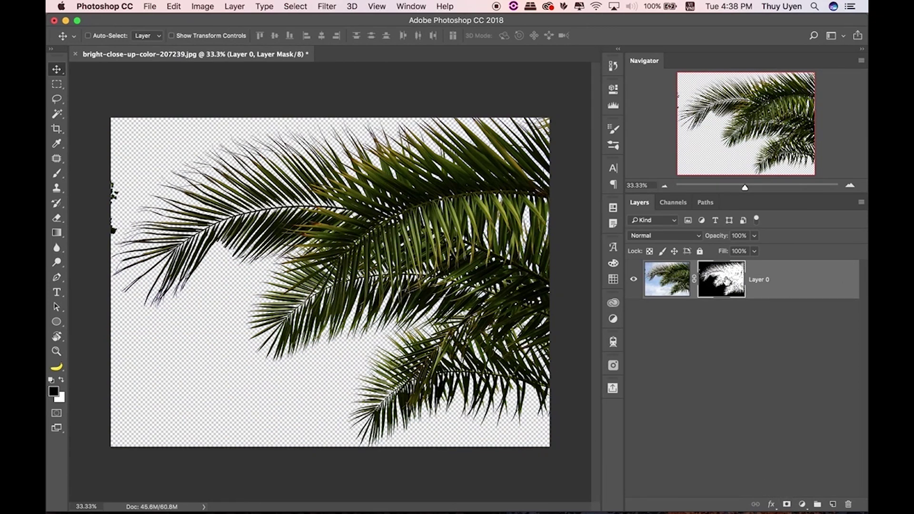
{"action": "left_click", "coordinate": [634, 280]}
Add a new layer beneath the cut-out, fill it with black, and zoom in on the edges.
{"action": "left_click", "coordinate": [834, 504]}
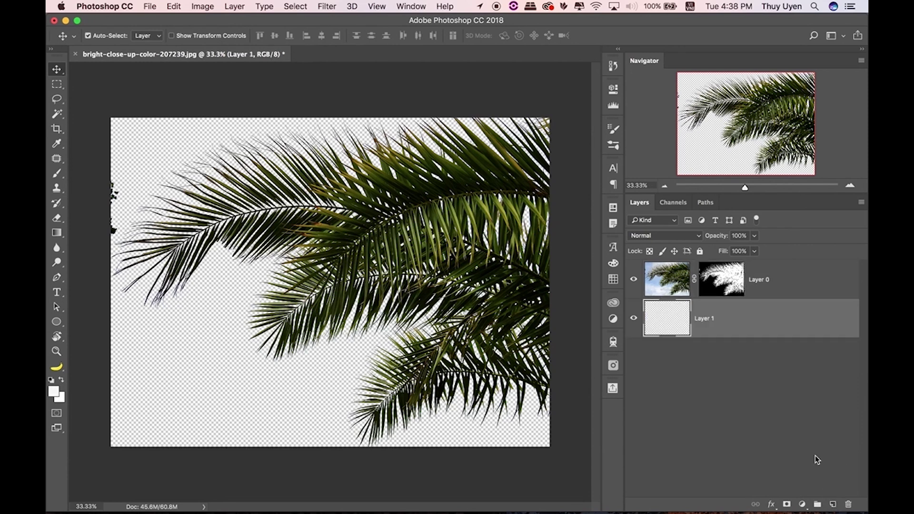
{"action": "key", "text": "alt+BackSpace"}
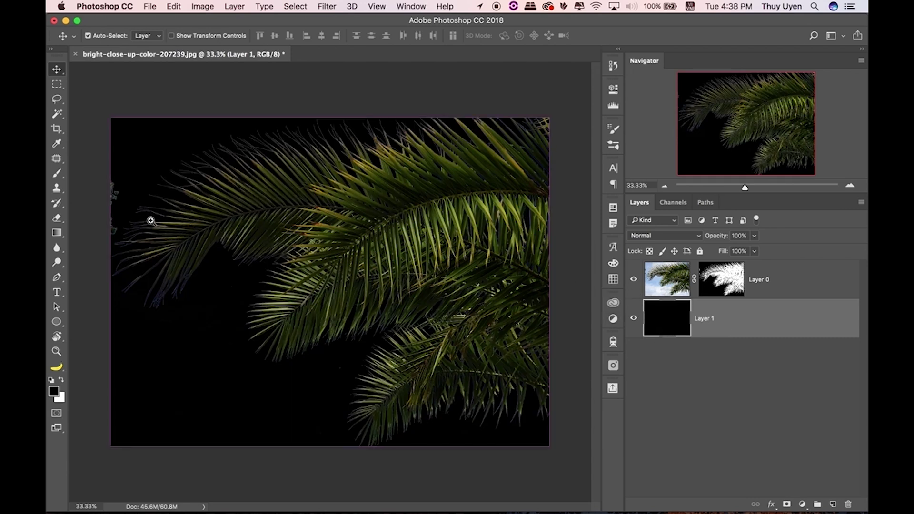
{"action": "scroll", "coordinate": [199, 227], "scroll_direction": "up", "scroll_amount": 5}
{"action": "scroll", "coordinate": [191, 222], "scroll_direction": "down", "scroll_amount": 5}
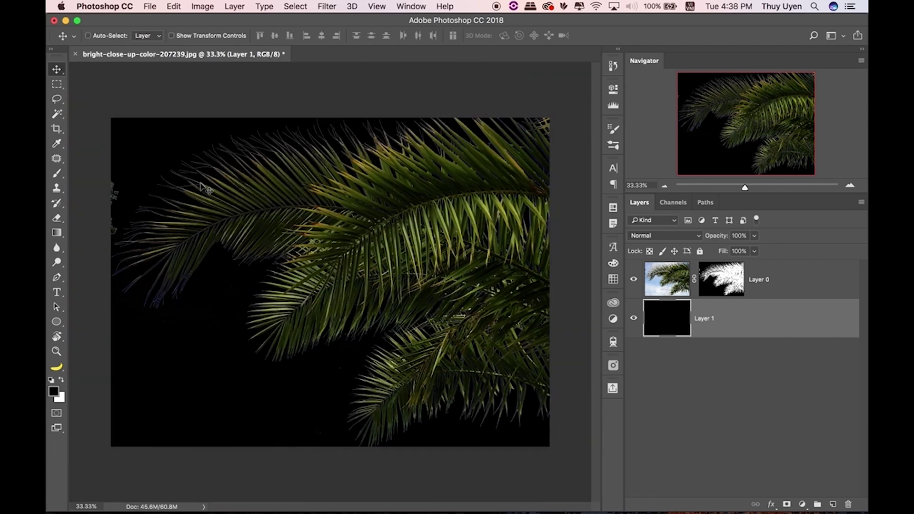
{"action": "scroll", "coordinate": [119, 196], "scroll_direction": "up", "scroll_amount": 3}
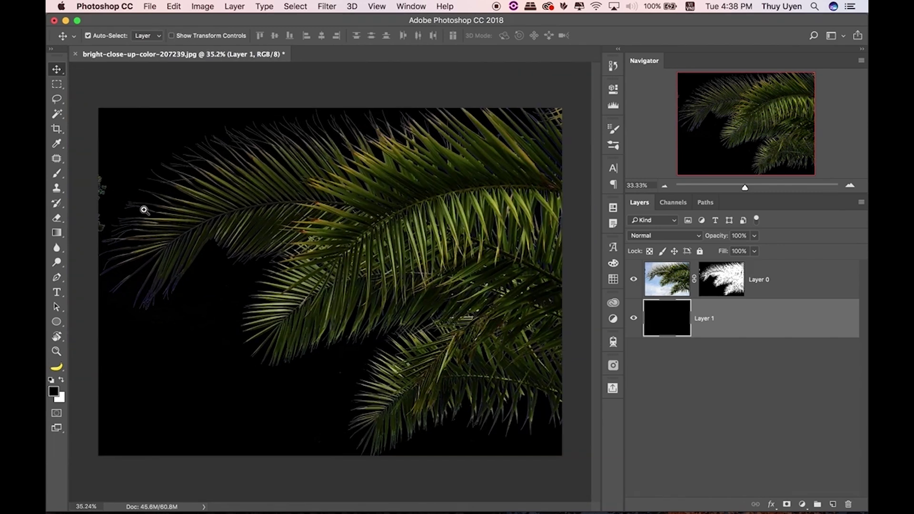
{"action": "scroll", "coordinate": [143, 208], "scroll_direction": "up", "scroll_amount": 4}
{"action": "scroll", "coordinate": [163, 212], "scroll_direction": "up", "scroll_amount": 2}
{"action": "scroll", "coordinate": [373, 211], "scroll_direction": "left", "scroll_amount": 2}
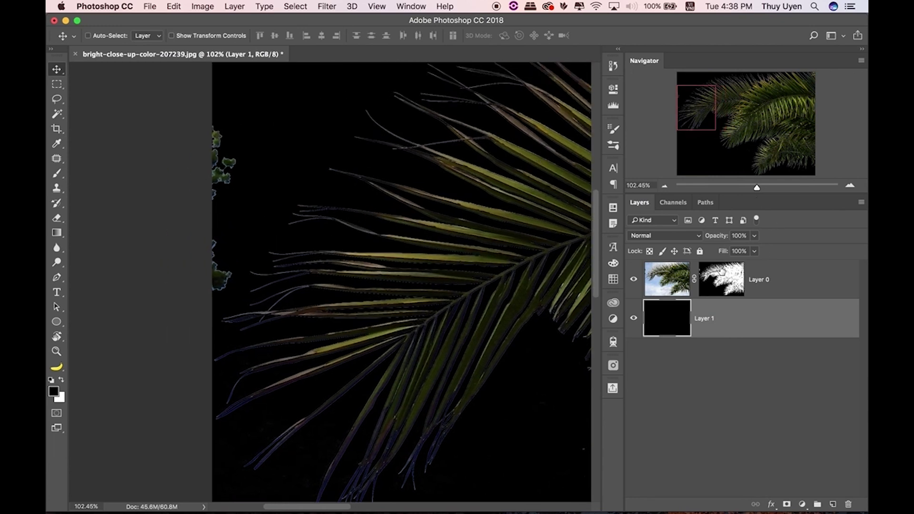
Paint out the stray leaves on the left edge of Layer 0's mask.
{"action": "left_click", "coordinate": [727, 278]}
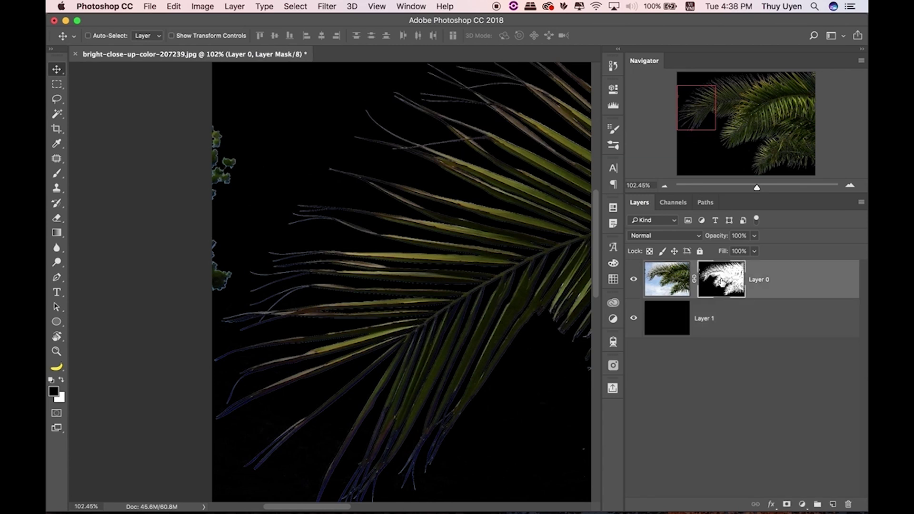
{"action": "key", "text": "b"}
{"action": "left_click_drag", "start_coordinate": [215, 127], "coordinate": [219, 281]}
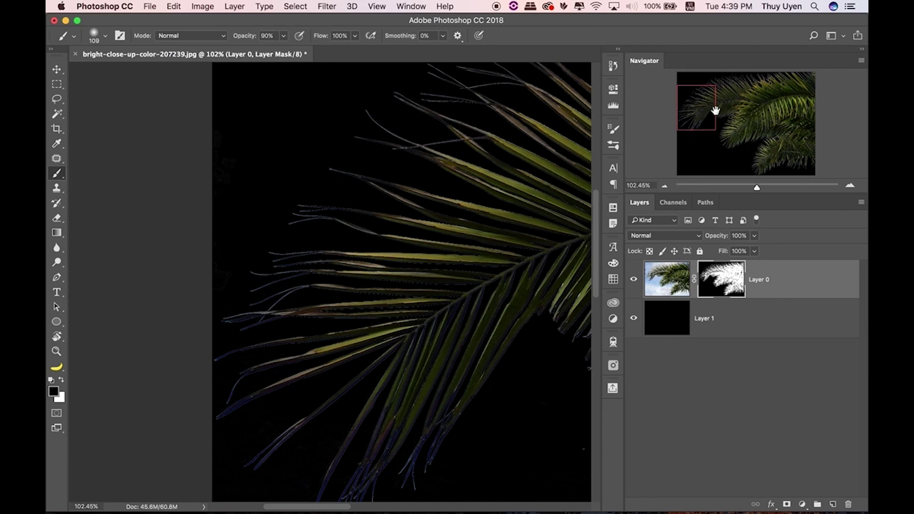
{"action": "key", "text": "v"}
Inspect the masked frond edges against black at actual size and zoomed views.
{"action": "key", "text": "ctrl+1"}
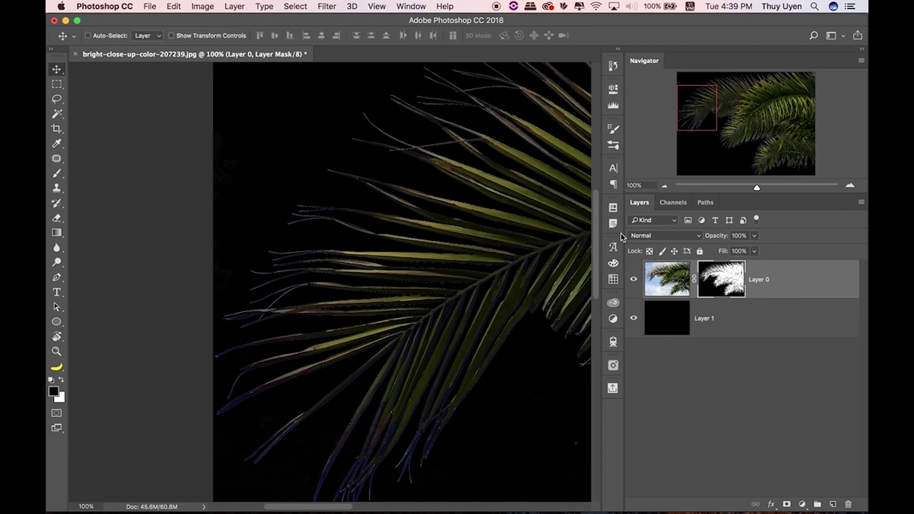
{"action": "mouse_move", "coordinate": [527, 245]}
{"action": "left_mouse_down"}
{"action": "mouse_move", "coordinate": [419, 306]}
{"action": "mouse_move", "coordinate": [467, 290]}
{"action": "left_mouse_up"}
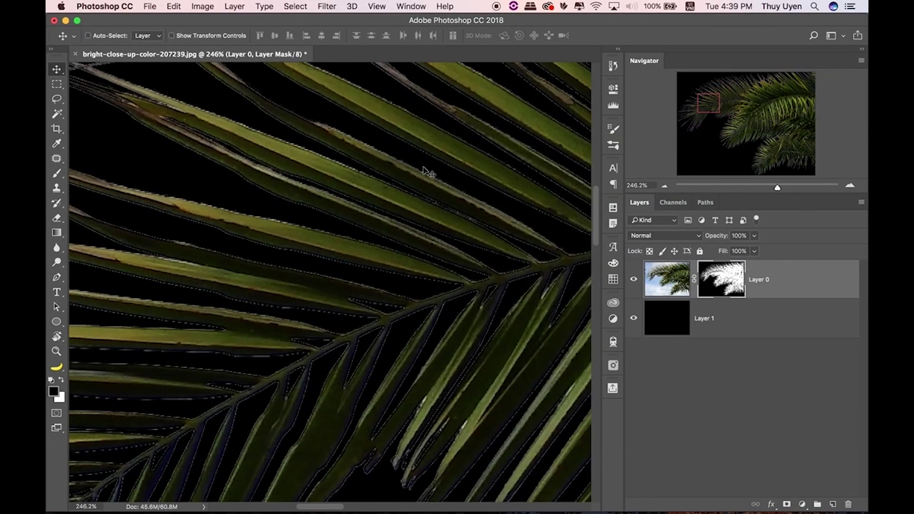
{"action": "key", "text": "super+minus"}
{"action": "key", "text": "super+minus"}
{"action": "key", "text": "super+minus"}
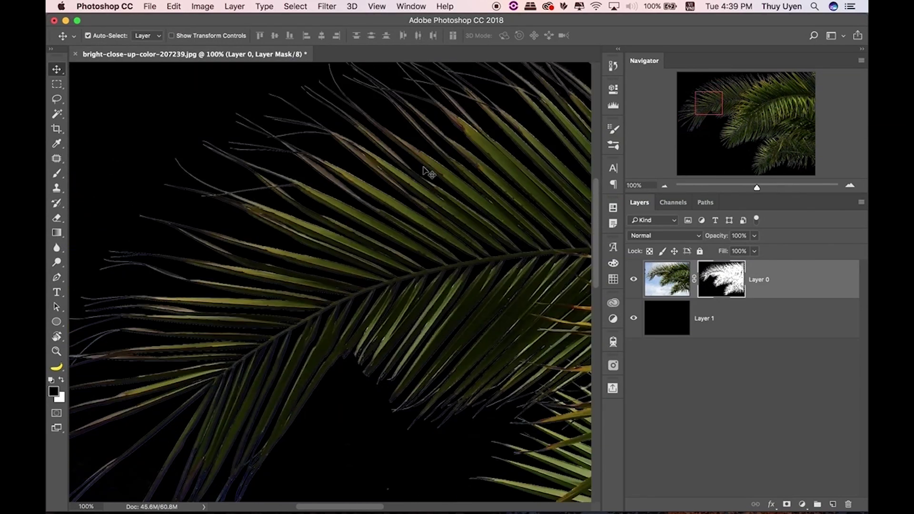
{"action": "key", "text": "super+minus"}
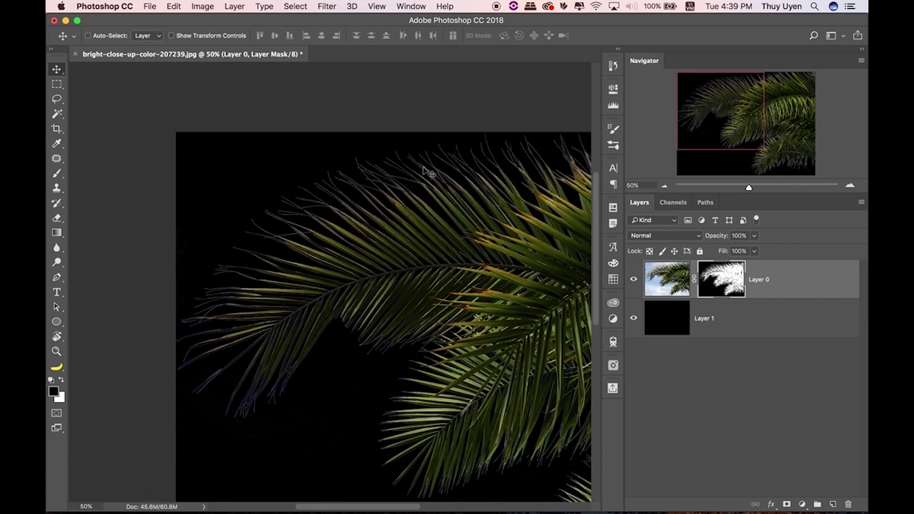
{"action": "key", "text": "super+minus"}
{"action": "left_click_drag", "start_coordinate": [253, 245], "coordinate": [286, 253]}
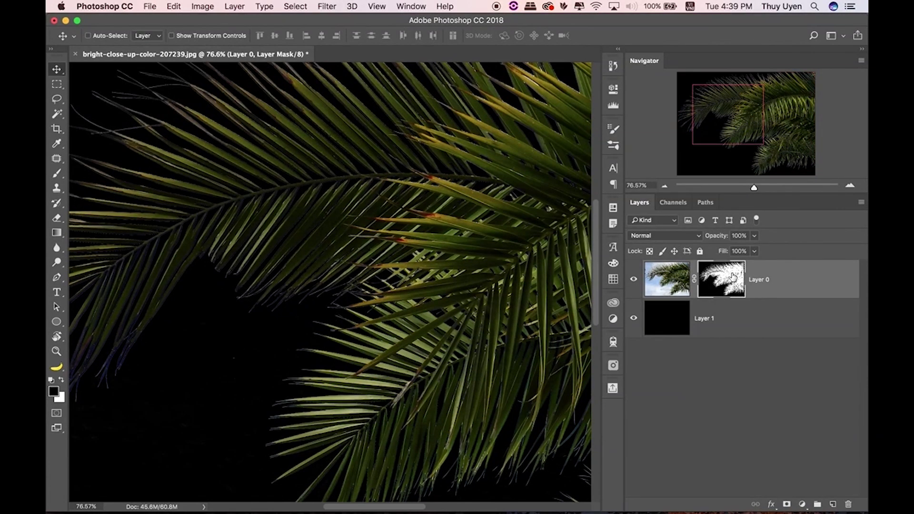
{"action": "mouse_move", "coordinate": [384, 183]}
{"action": "left_mouse_down"}
{"action": "mouse_move", "coordinate": [377, 206]}
{"action": "mouse_move", "coordinate": [423, 238]}
{"action": "left_mouse_up"}
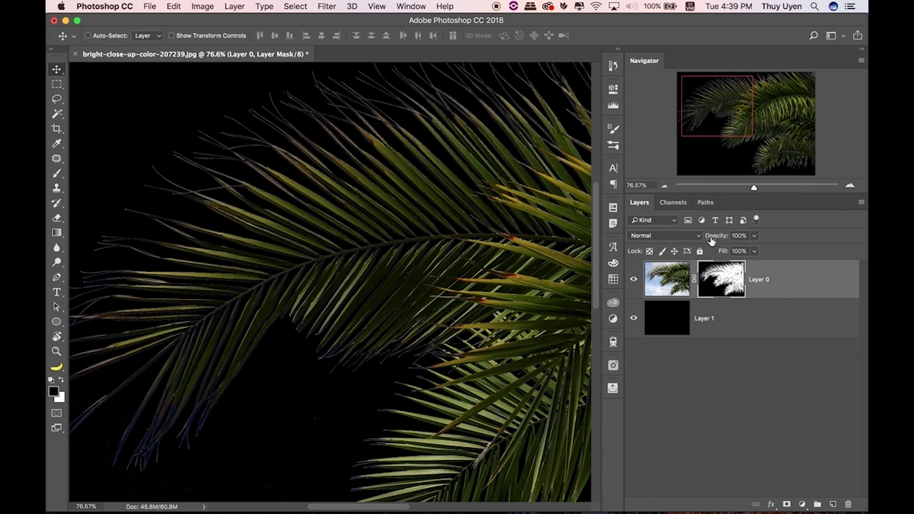
{"action": "left_click", "coordinate": [410, 6]}
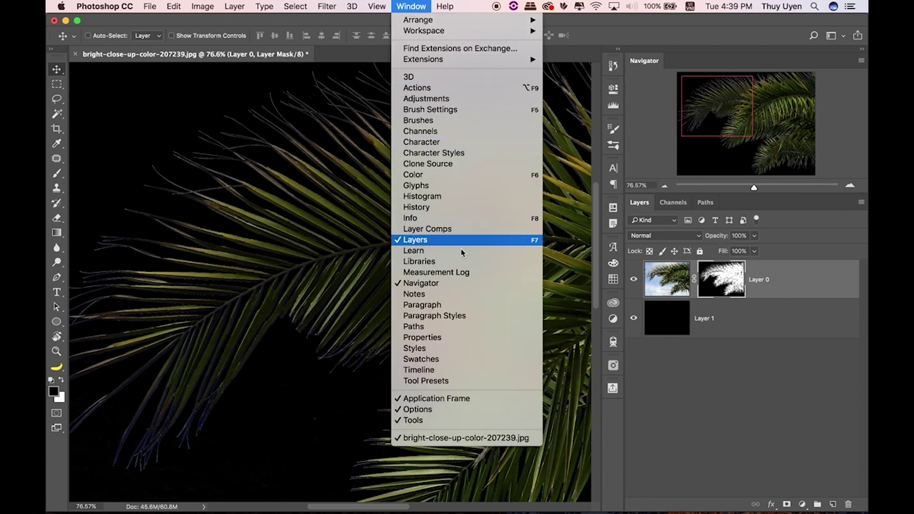
{"action": "left_click", "coordinate": [443, 337]}
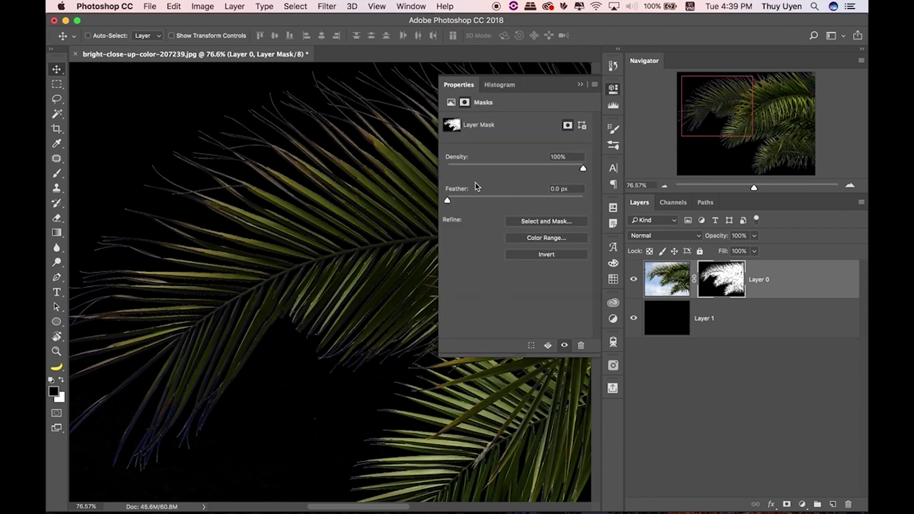
{"action": "left_click", "coordinate": [550, 222]}
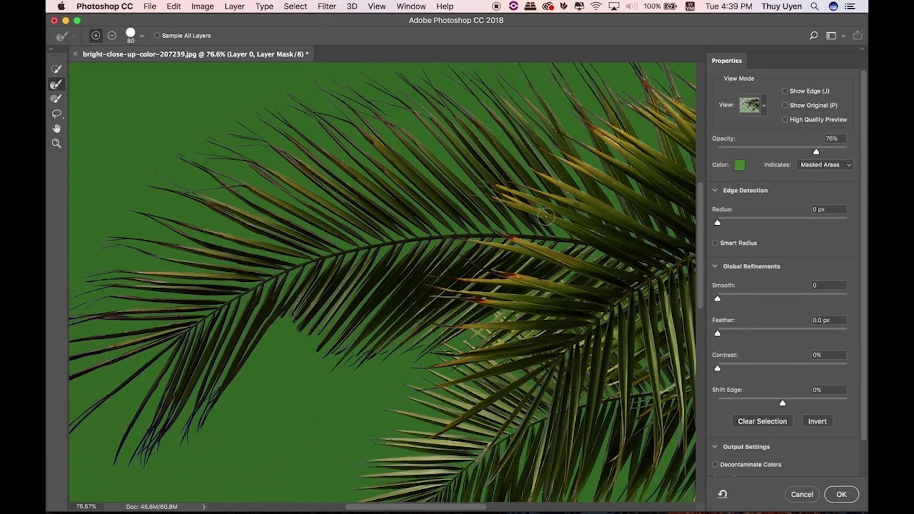
{"action": "left_click", "coordinate": [803, 495]}
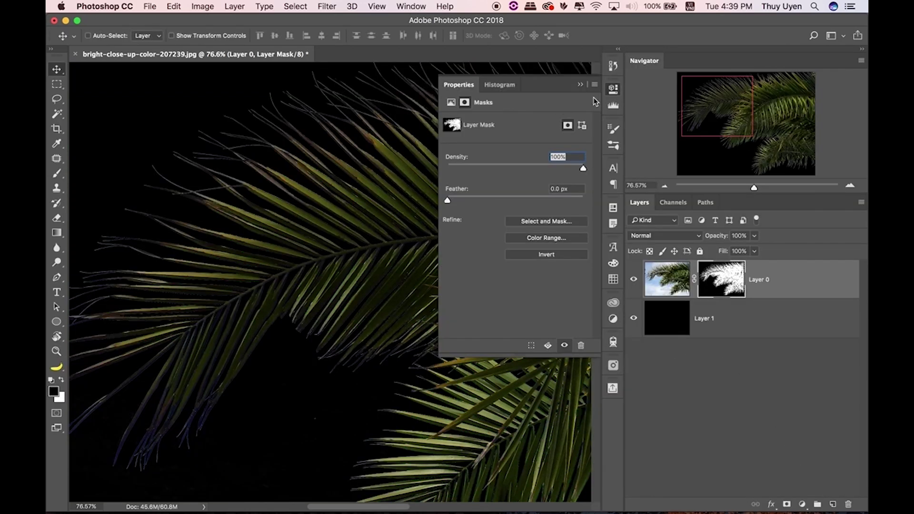
{"action": "left_click", "coordinate": [582, 85]}
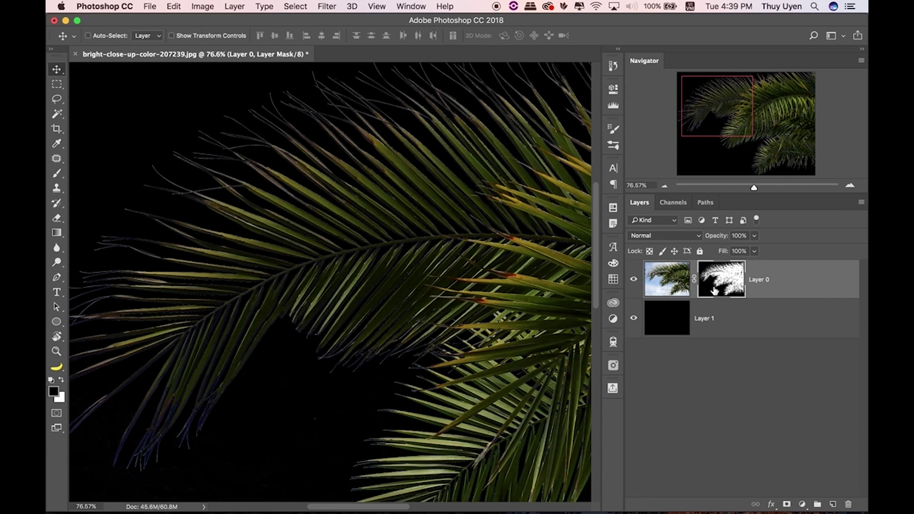
{"action": "left_click", "coordinate": [327, 7]}
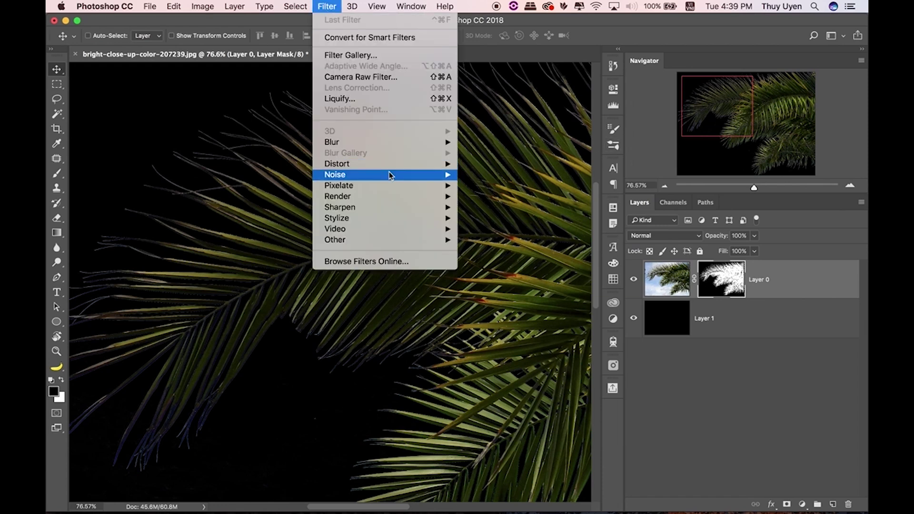
Apply a 2-pixel Gaussian Blur to the palm frond layer mask.
{"action": "mouse_move", "coordinate": [332, 141]}
{"action": "left_click", "coordinate": [504, 186]}
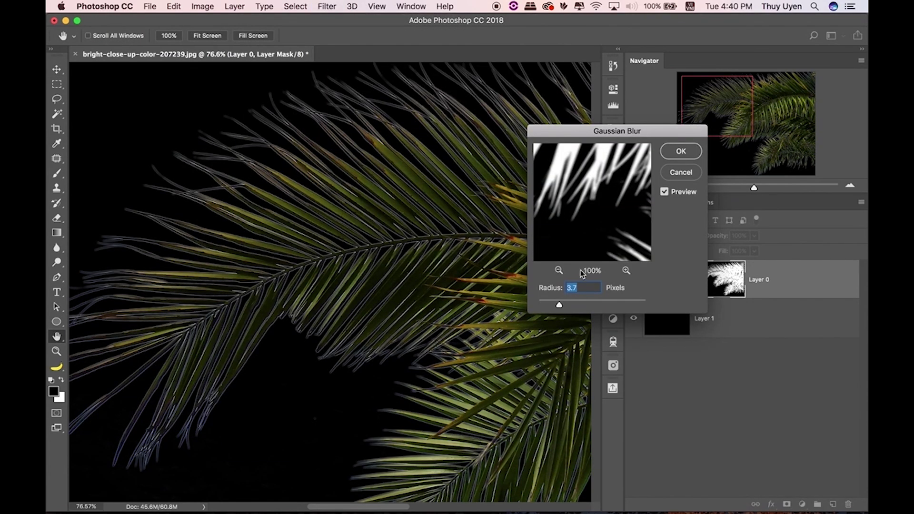
{"action": "type", "text": "1"}
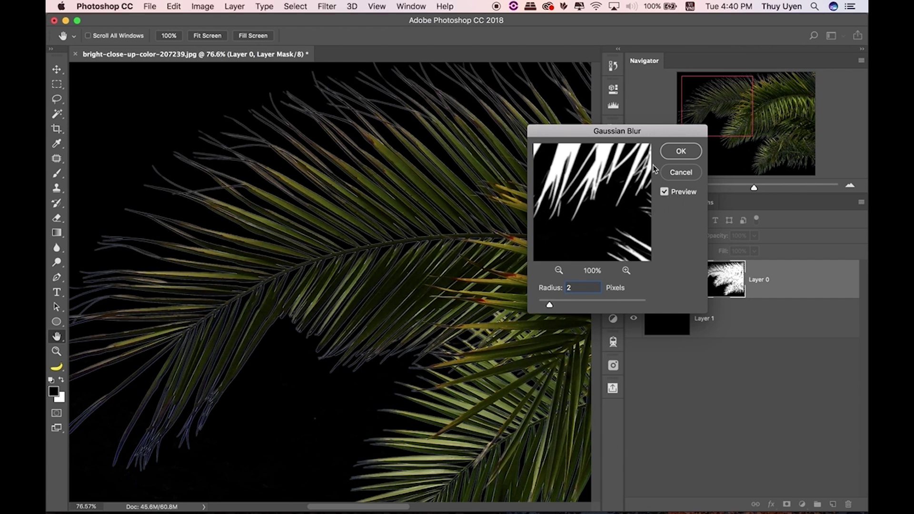
{"action": "left_click", "coordinate": [681, 151]}
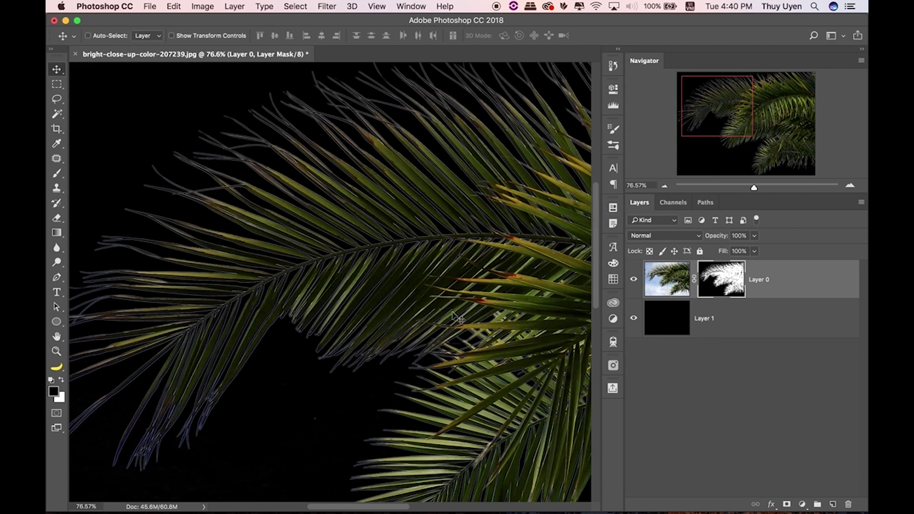
Run Levels on the frond mask, raising the black input to about 117 to remove halos.
{"action": "left_click", "coordinate": [210, 6]}
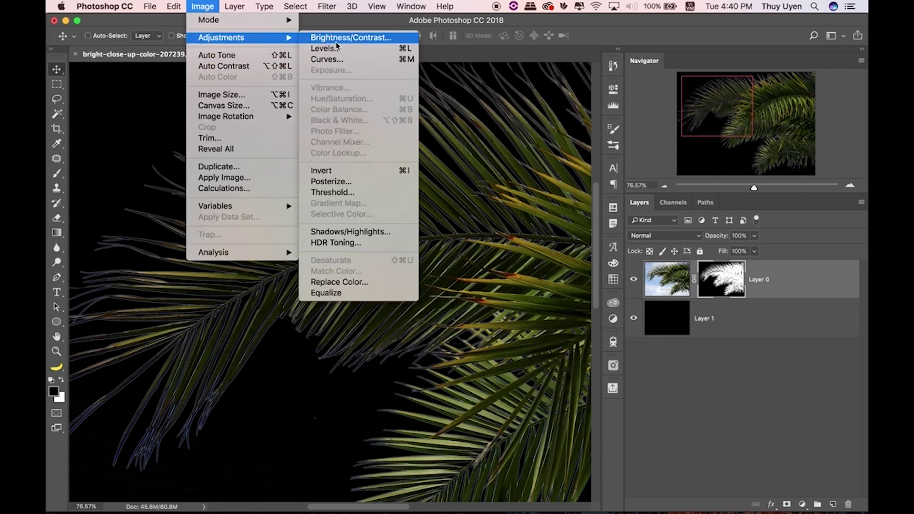
{"action": "left_click", "coordinate": [333, 48]}
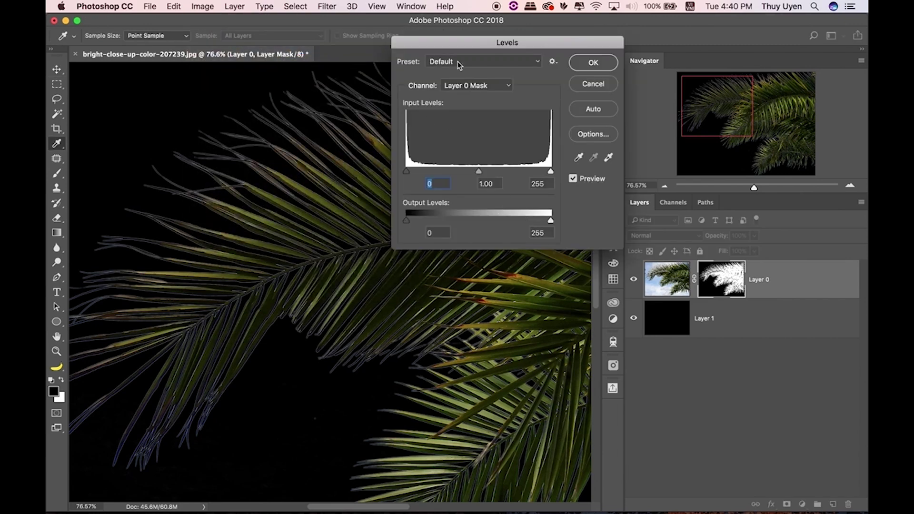
{"action": "left_click_drag", "start_coordinate": [471, 44], "coordinate": [505, 52]}
{"action": "left_click_drag", "start_coordinate": [373, 259], "coordinate": [408, 259]}
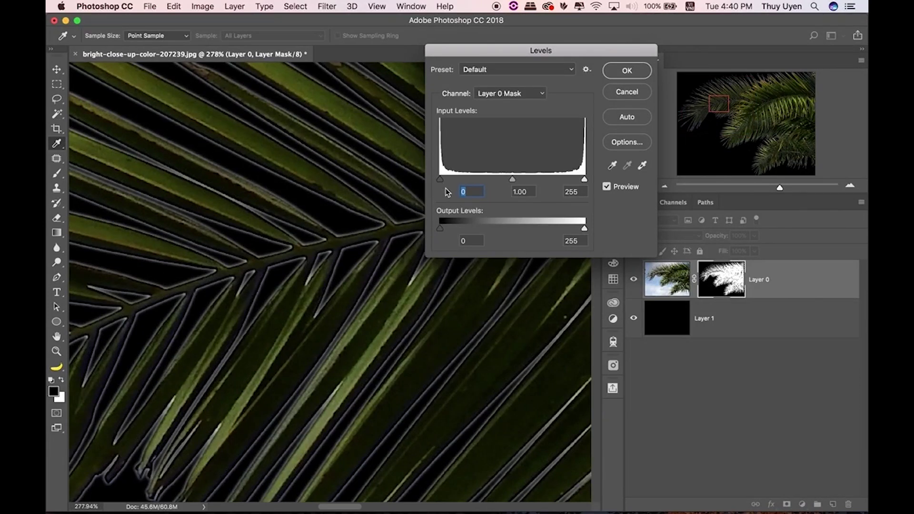
{"action": "left_click_drag", "start_coordinate": [440, 180], "coordinate": [442, 180]}
{"action": "left_click_drag", "start_coordinate": [441, 180], "coordinate": [516, 178]}
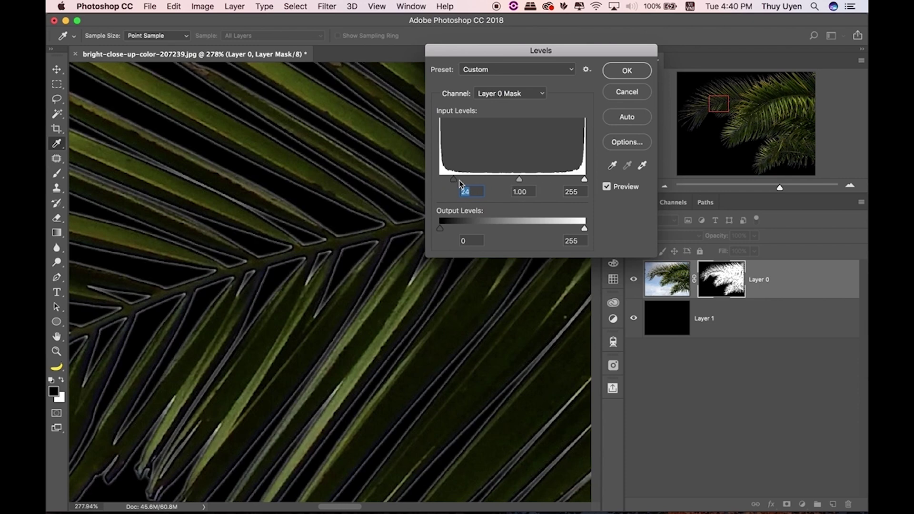
{"action": "left_click_drag", "start_coordinate": [491, 179], "coordinate": [512, 180]}
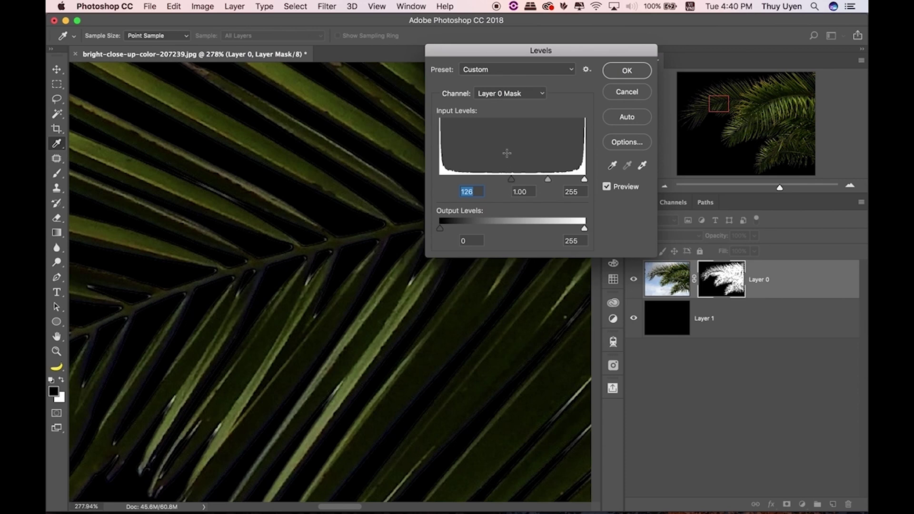
{"action": "key", "text": "super+minus"}
{"action": "key", "text": "super+minus"}
{"action": "key", "text": "super+minus"}
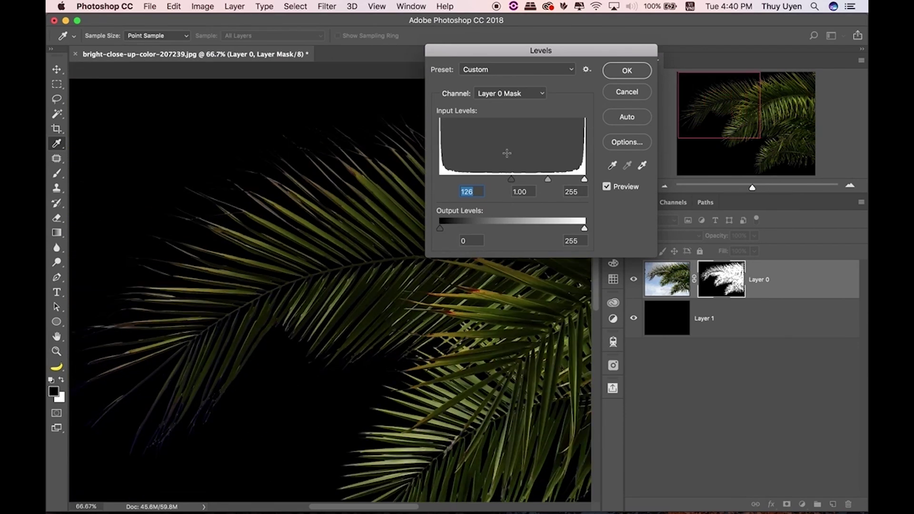
{"action": "mouse_move", "coordinate": [512, 179]}
{"action": "left_mouse_down"}
{"action": "mouse_move", "coordinate": [522, 179]}
{"action": "mouse_move", "coordinate": [508, 180]}
{"action": "left_mouse_up"}
{"action": "left_click_drag", "start_coordinate": [508, 180], "coordinate": [507, 179]}
{"action": "left_click", "coordinate": [635, 71]}
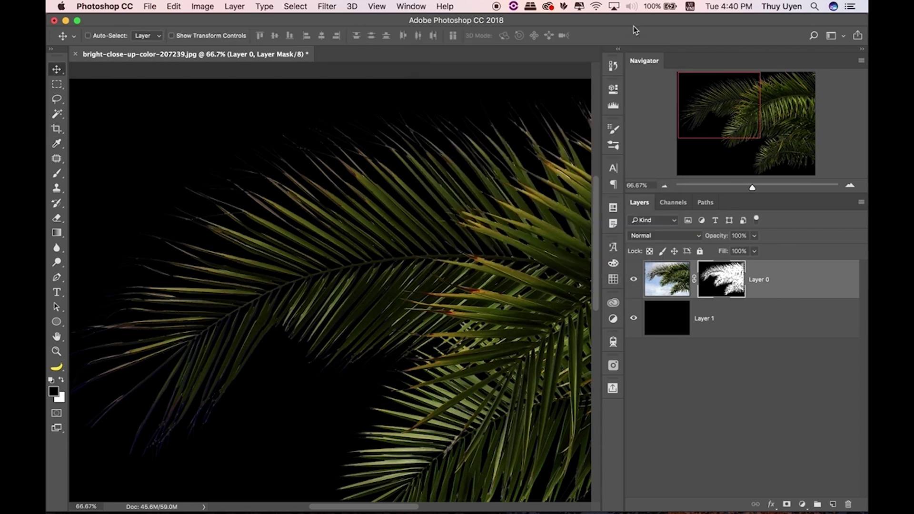
{"action": "key", "text": "super+minus"}
{"action": "key", "text": "super+minus"}
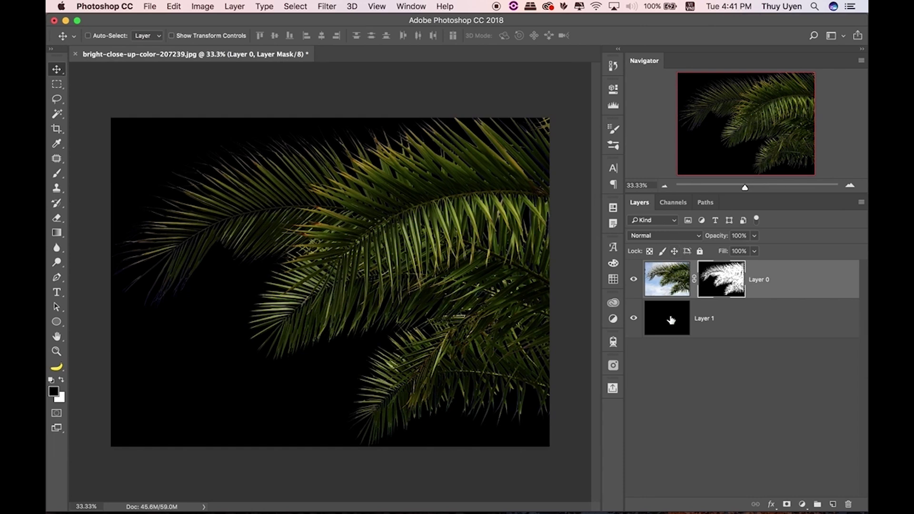
{"action": "left_click", "coordinate": [633, 318]}
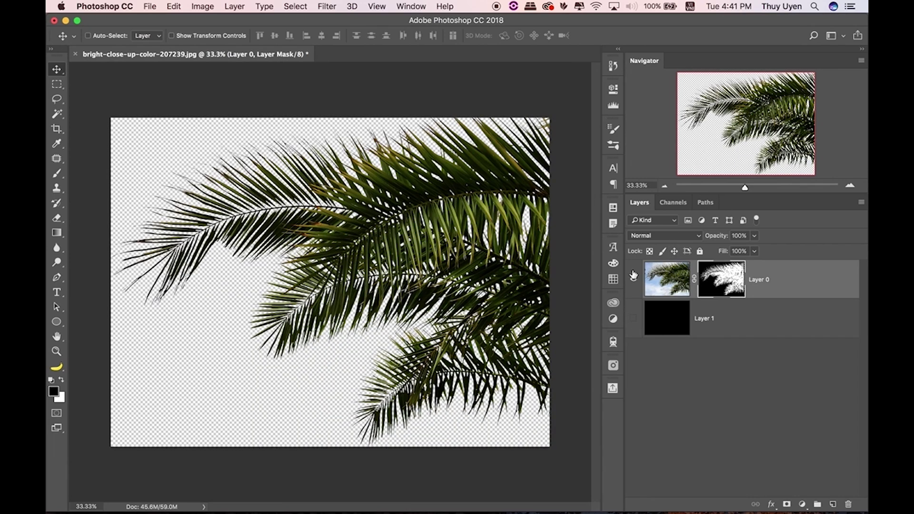
{"action": "left_click", "coordinate": [634, 319]}
{"action": "left_click", "coordinate": [634, 319]}
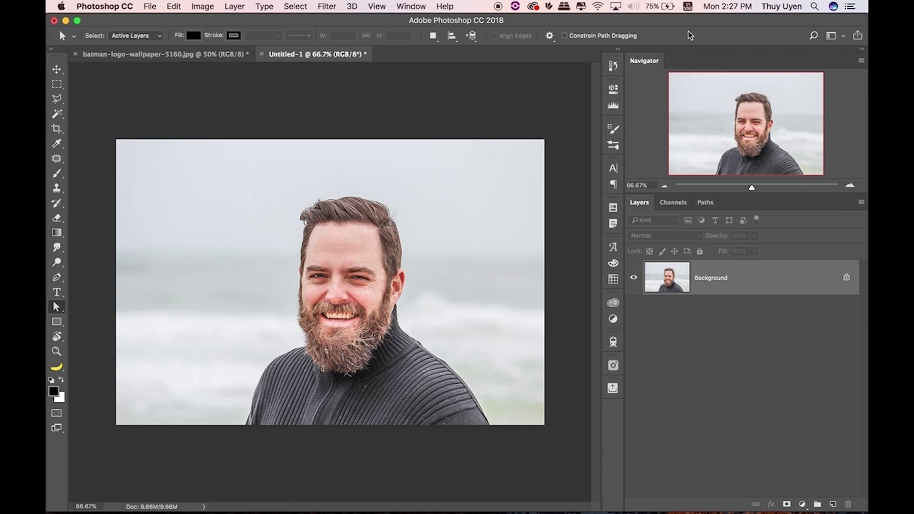
Start a Select > Focus Area cut-out of the man with Layer Mask output, viewed at 100%.
{"action": "left_click", "coordinate": [296, 7]}
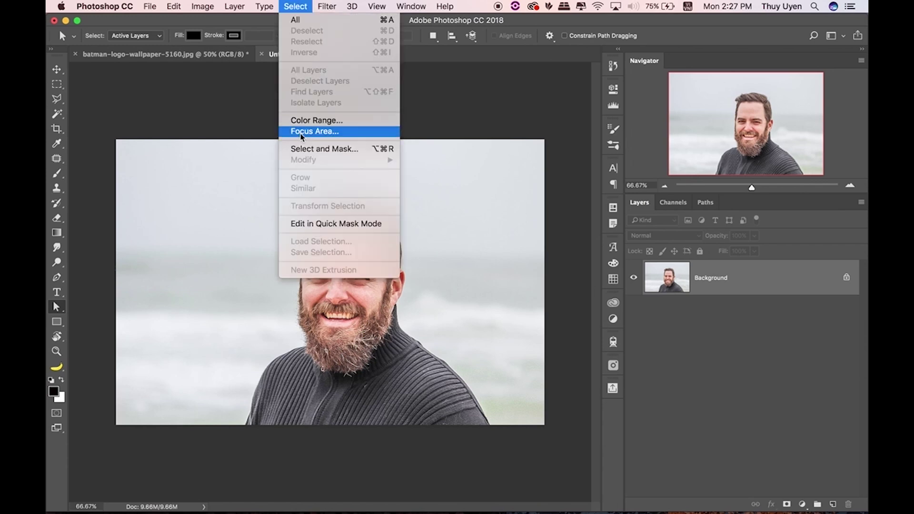
{"action": "left_click", "coordinate": [322, 133]}
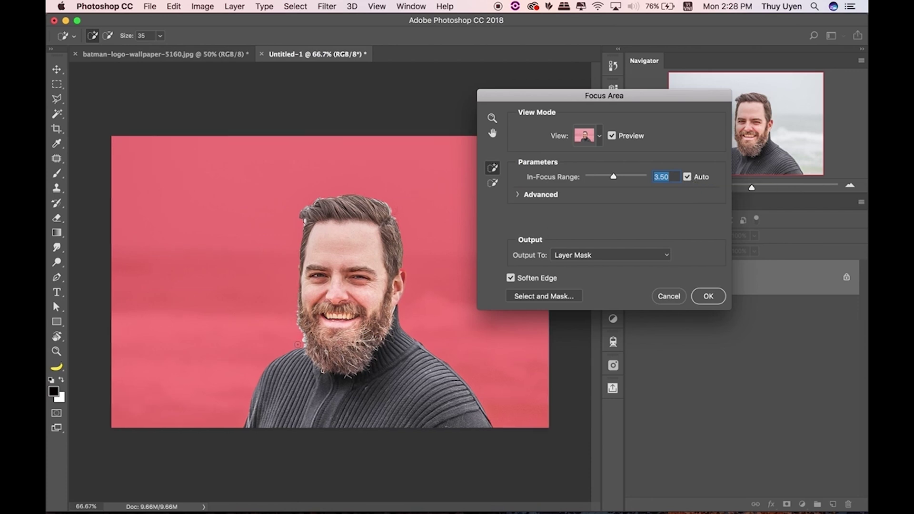
{"action": "key", "text": "super+plus"}
{"action": "scroll", "coordinate": [350, 350], "scroll_direction": "right", "scroll_amount": 2}
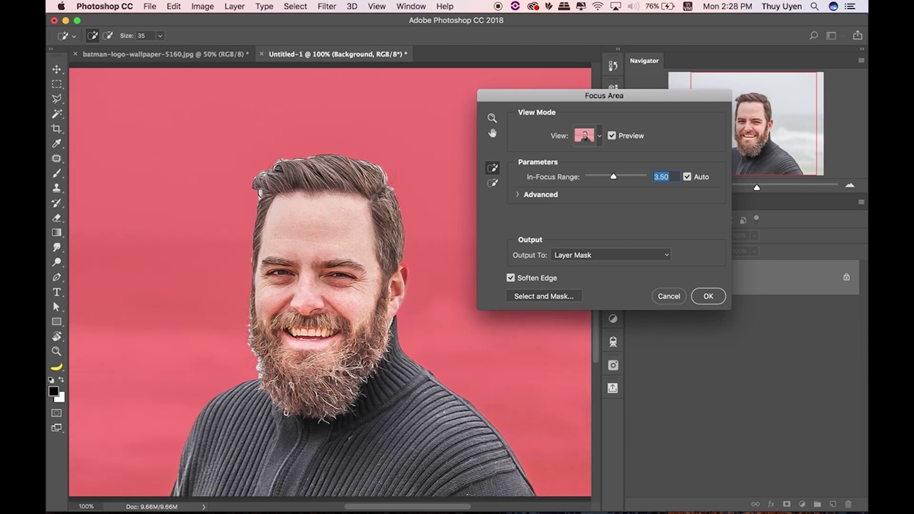
{"action": "left_click_drag", "start_coordinate": [615, 179], "coordinate": [598, 179]}
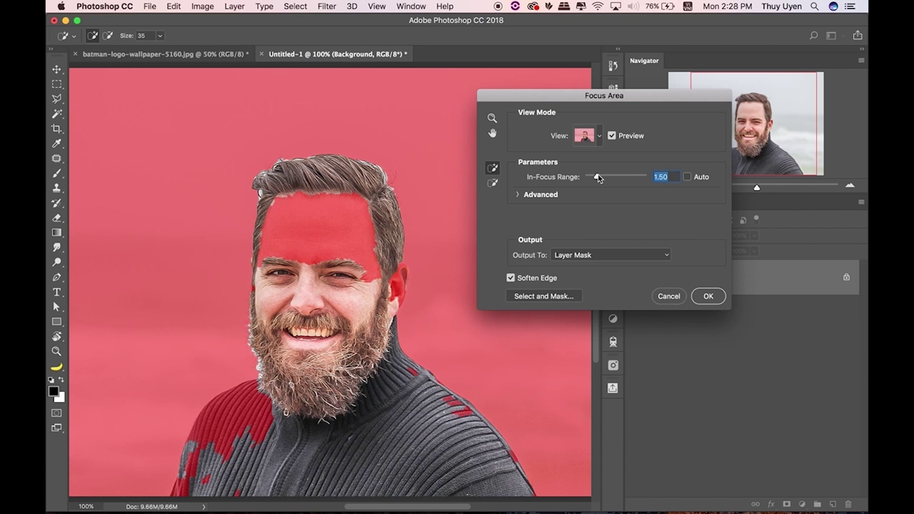
{"action": "left_click_drag", "start_coordinate": [598, 178], "coordinate": [630, 180]}
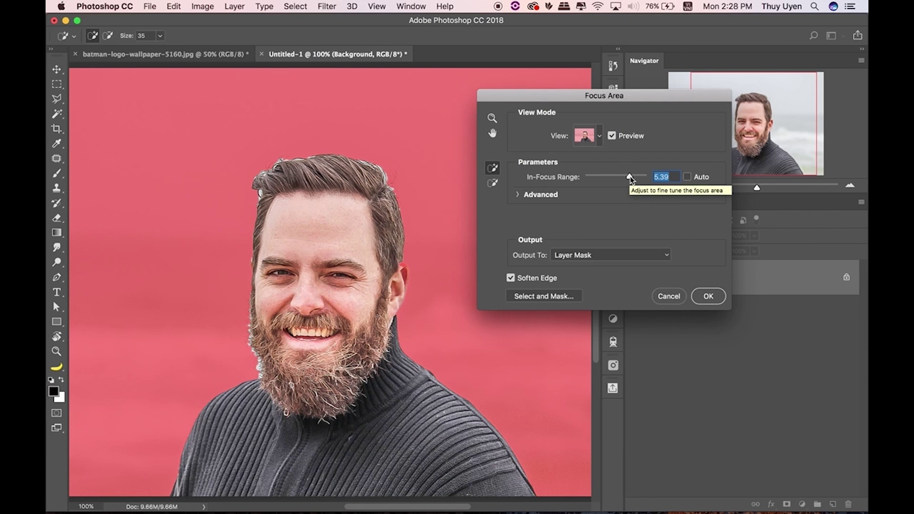
{"action": "key", "text": "ctrl+minus"}
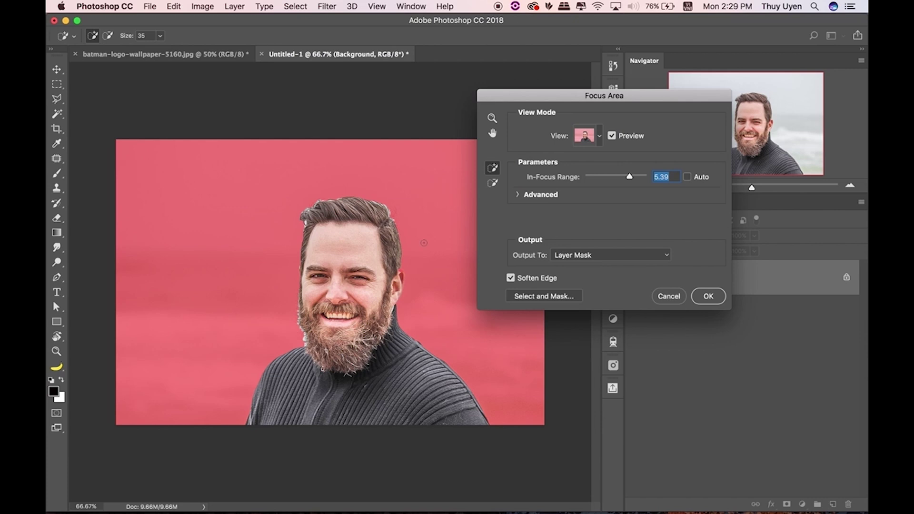
{"action": "key", "text": "super+1"}
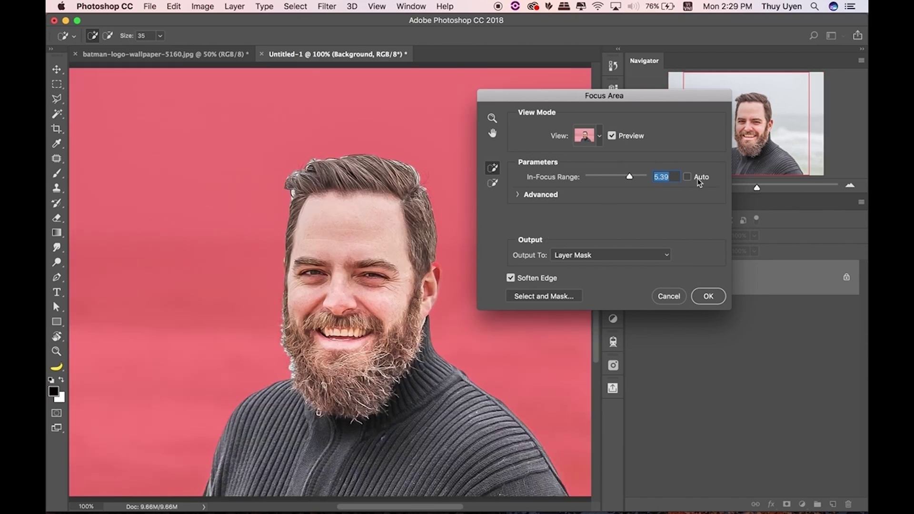
{"action": "left_click", "coordinate": [687, 178]}
{"action": "key", "text": "ctrl+plus"}
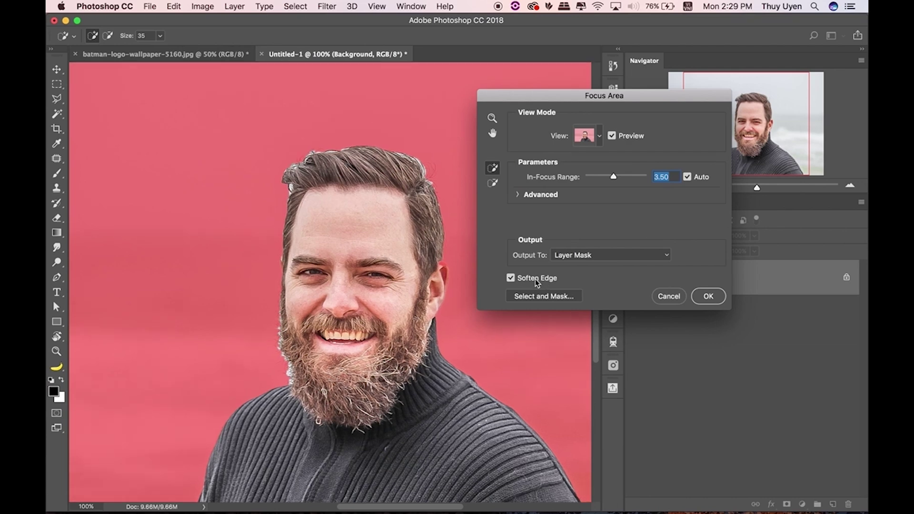
Zoom in on the beard edge and enable Soften Edge for the Focus Area cutout.
{"action": "key", "text": "ctrl+plus"}
{"action": "scroll", "coordinate": [311, 269], "scroll_direction": "down", "scroll_amount": 1}
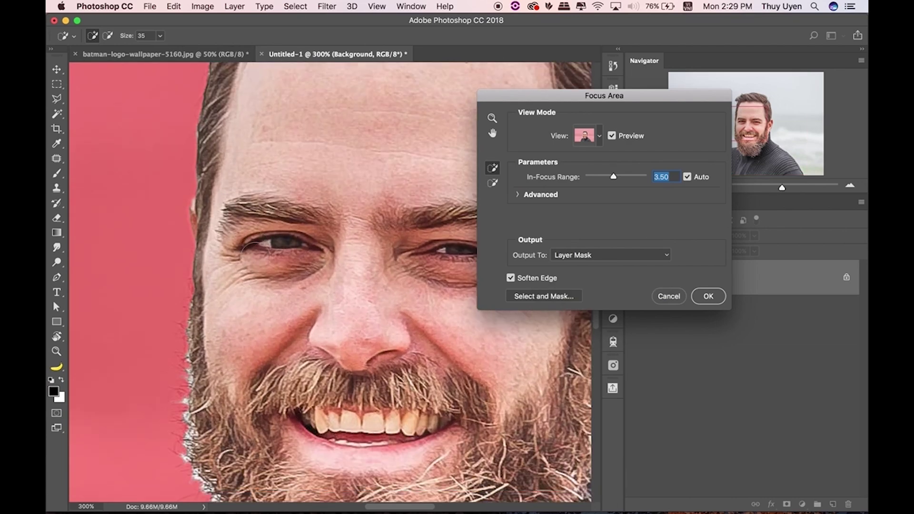
{"action": "scroll", "coordinate": [286, 262], "scroll_direction": "down", "scroll_amount": 10}
{"action": "scroll", "coordinate": [285, 262], "scroll_direction": "left", "scroll_amount": 8}
{"action": "scroll", "coordinate": [255, 257], "scroll_direction": "down", "scroll_amount": 10}
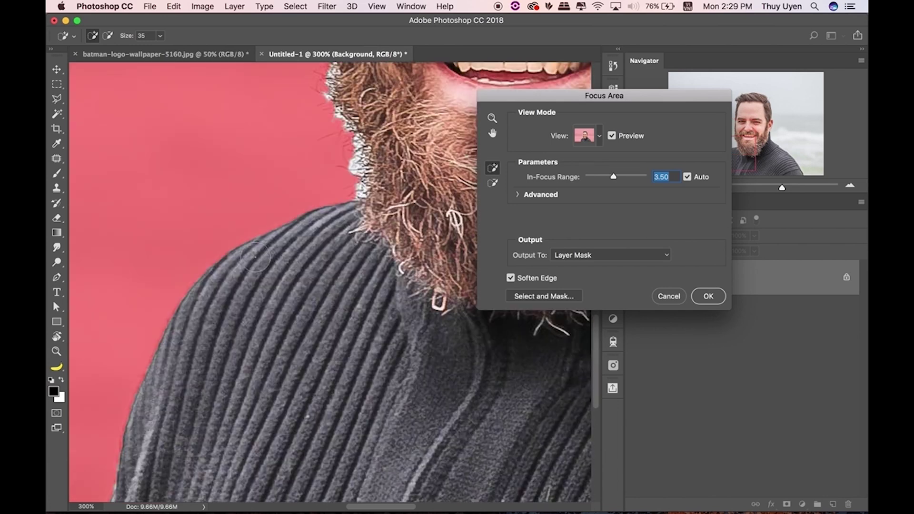
{"action": "key", "text": "ctrl+plus"}
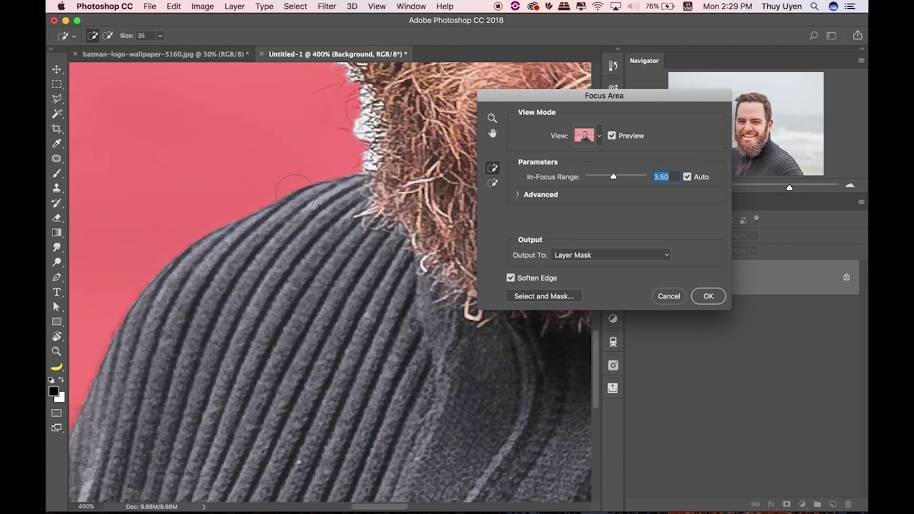
{"action": "left_click", "coordinate": [511, 279]}
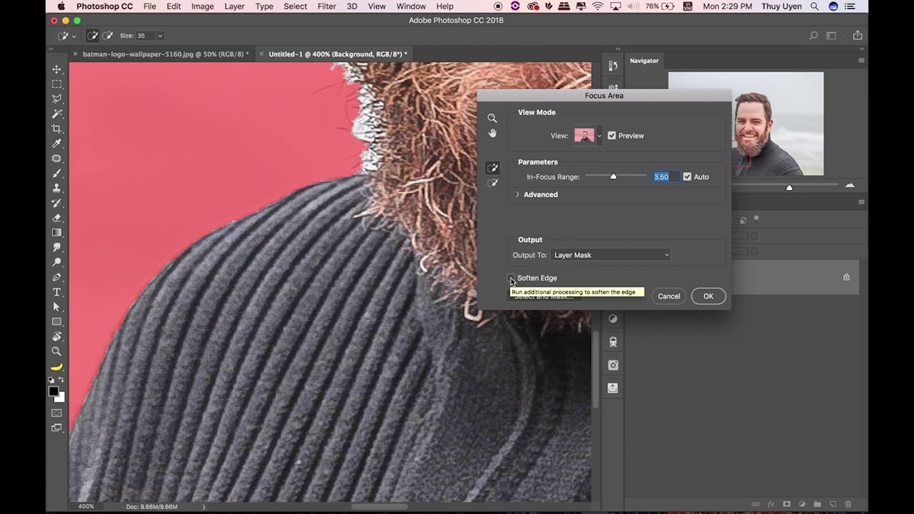
{"action": "scroll", "coordinate": [331, 282], "scroll_direction": "up", "scroll_amount": 5}
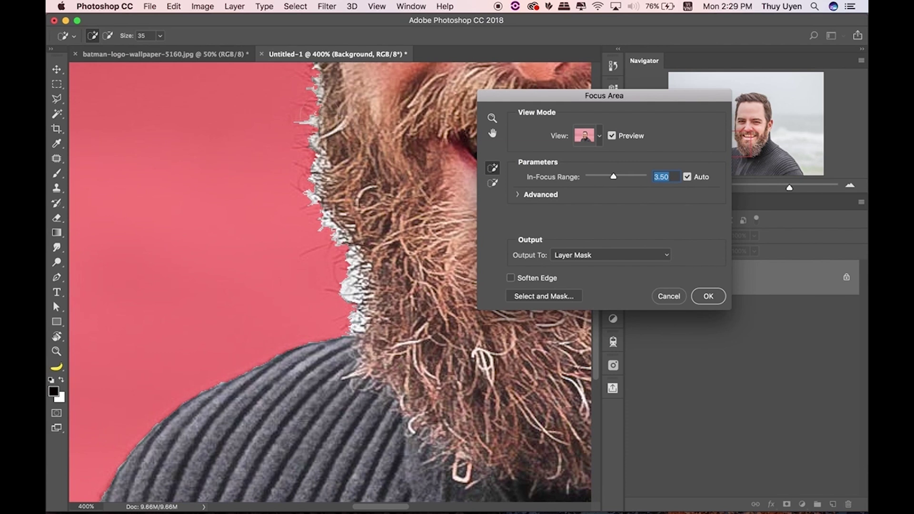
{"action": "left_click", "coordinate": [510, 279]}
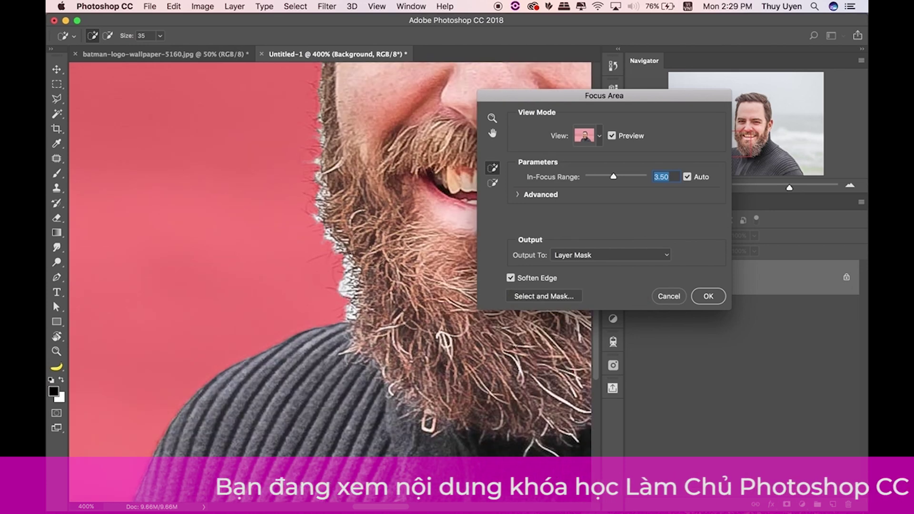
{"action": "key", "text": "super+minus"}
{"action": "left_click_drag", "start_coordinate": [415, 259], "coordinate": [415, 164]}
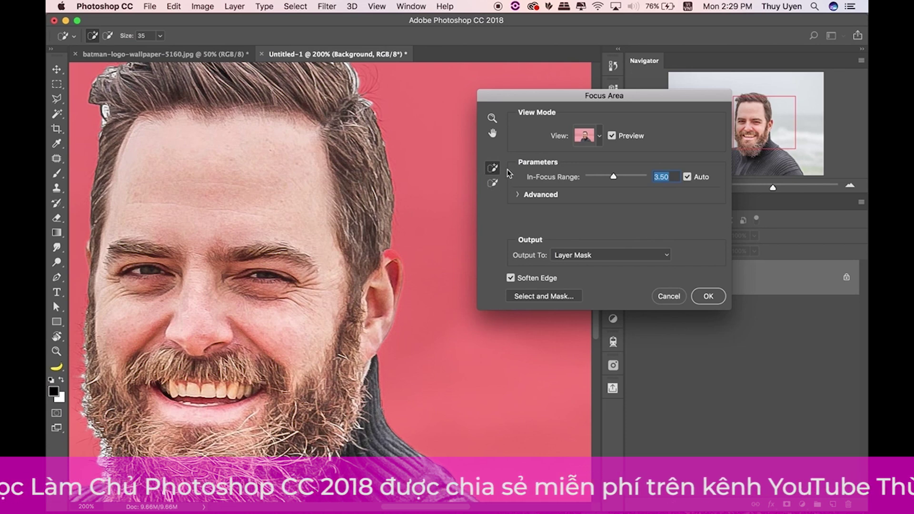
Paint the top of the ear into the subject with a size-15 Focus Area Add brush.
{"action": "key", "text": "super+plus"}
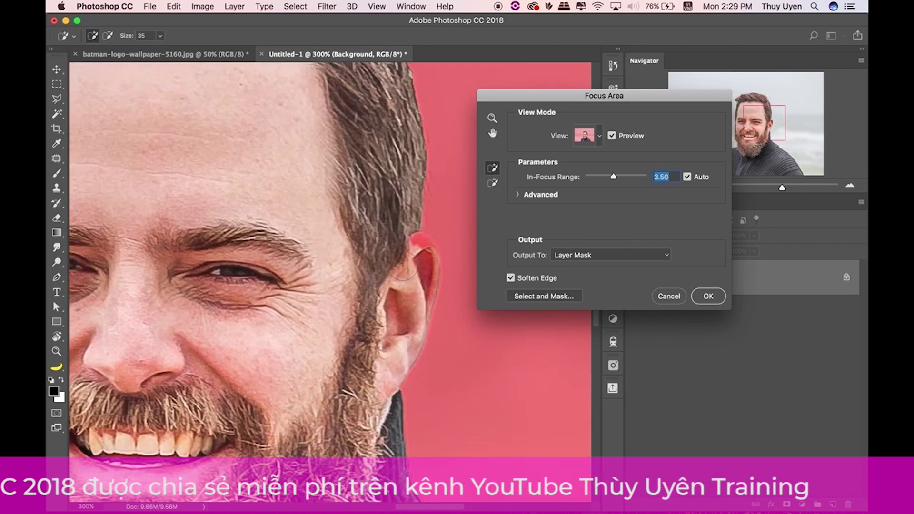
{"action": "key", "text": "bracketleft"}
{"action": "key", "text": "bracketleft"}
{"action": "key", "text": "bracketleft"}
{"action": "key", "text": "bracketleft"}
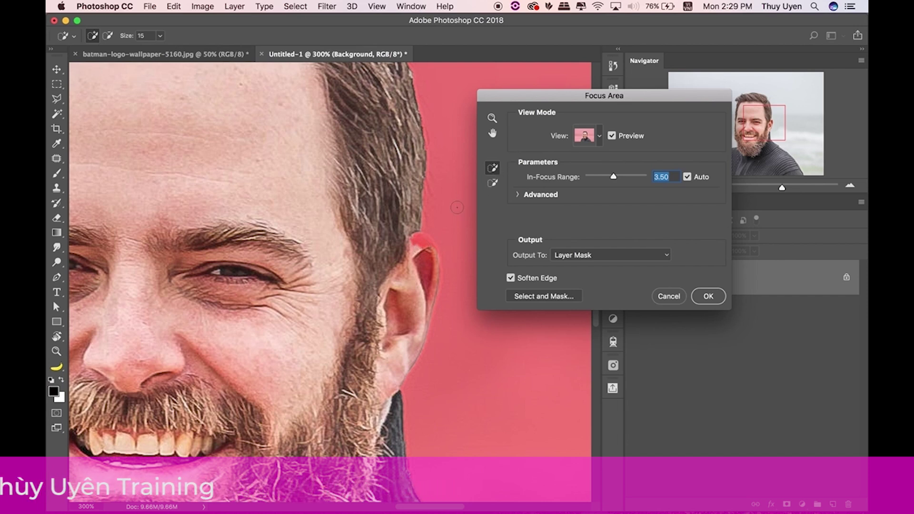
{"action": "left_click", "coordinate": [418, 239]}
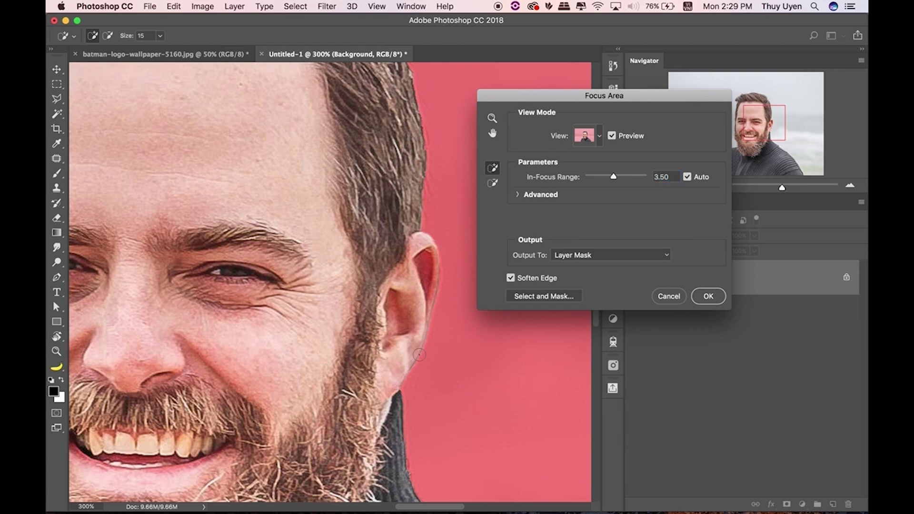
{"action": "scroll", "coordinate": [322, 396], "scroll_direction": "down", "scroll_amount": 3}
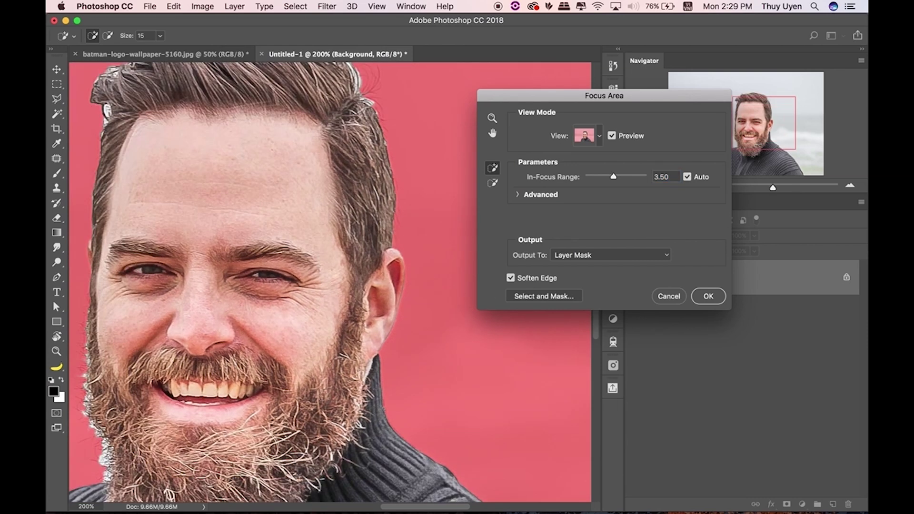
{"action": "scroll", "coordinate": [398, 229], "scroll_direction": "up", "scroll_amount": 2}
{"action": "scroll", "coordinate": [398, 228], "scroll_direction": "up", "scroll_amount": 1}
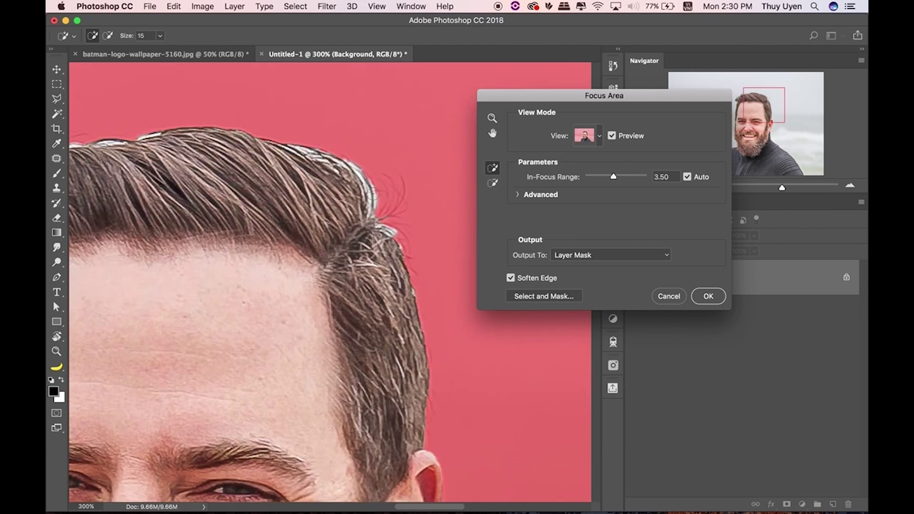
{"action": "left_click", "coordinate": [492, 182]}
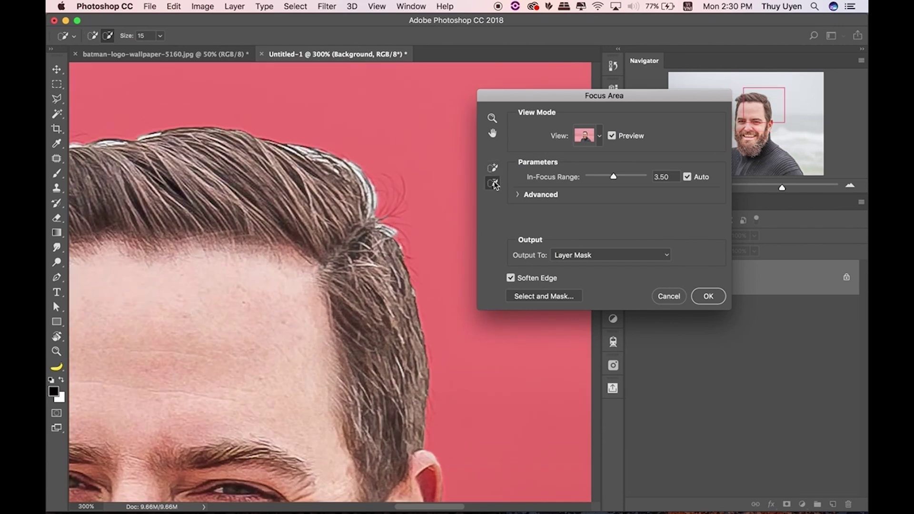
Subtract stray background along the right hair edge, then move the Focus Area dialog up-left.
{"action": "left_click_drag", "start_coordinate": [395, 231], "coordinate": [343, 158]}
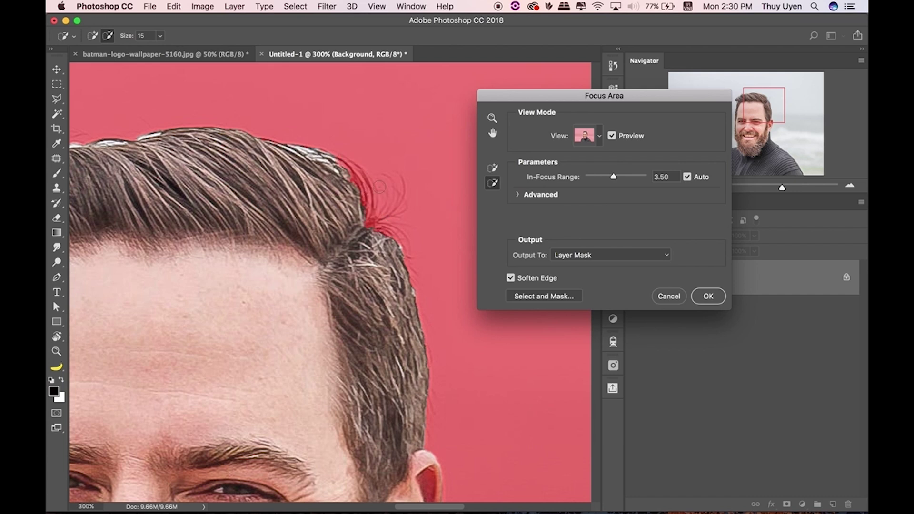
{"action": "key", "text": "ctrl+1"}
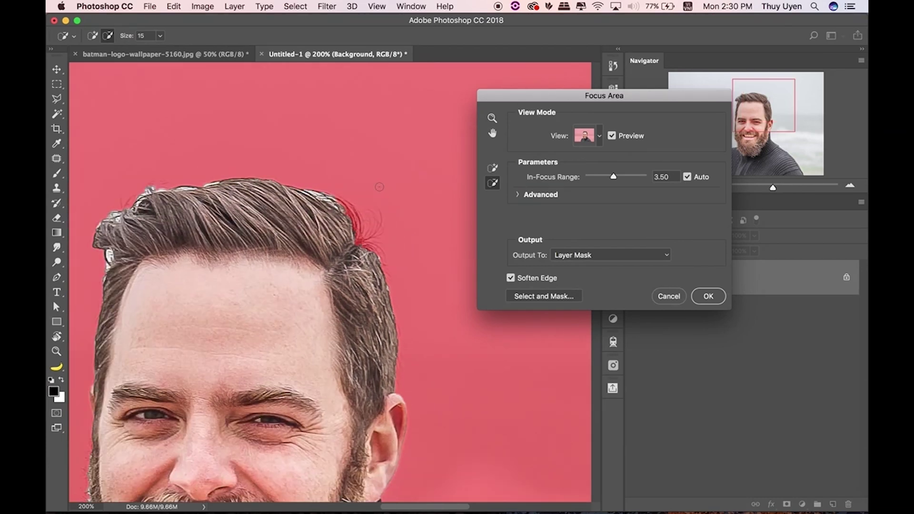
{"action": "scroll", "coordinate": [388, 266], "scroll_direction": "down", "scroll_amount": 3}
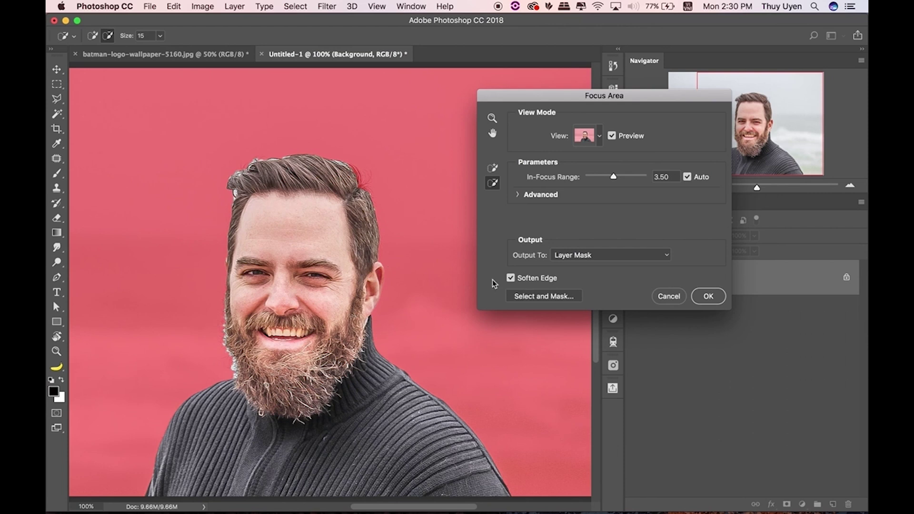
{"action": "scroll", "coordinate": [411, 272], "scroll_direction": "down", "scroll_amount": 1}
{"action": "scroll", "coordinate": [411, 272], "scroll_direction": "down", "scroll_amount": 3}
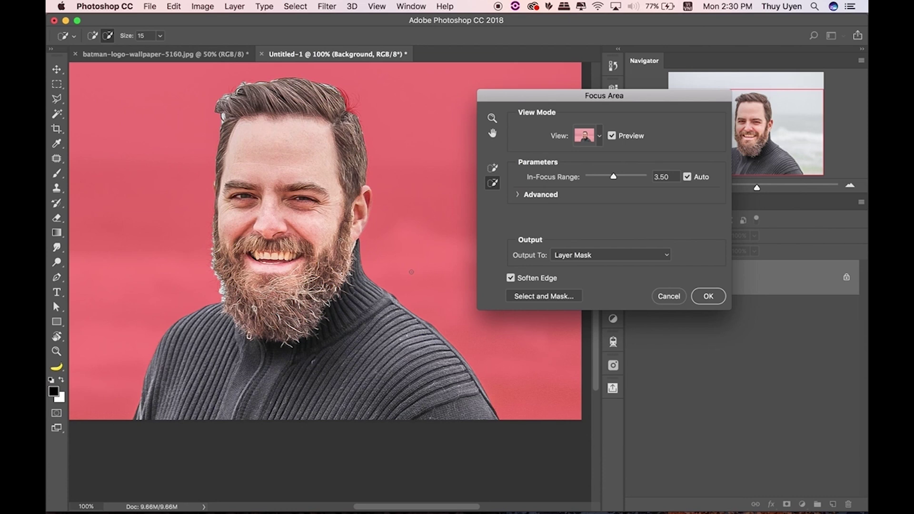
{"action": "left_click_drag", "start_coordinate": [604, 98], "coordinate": [544, 77]}
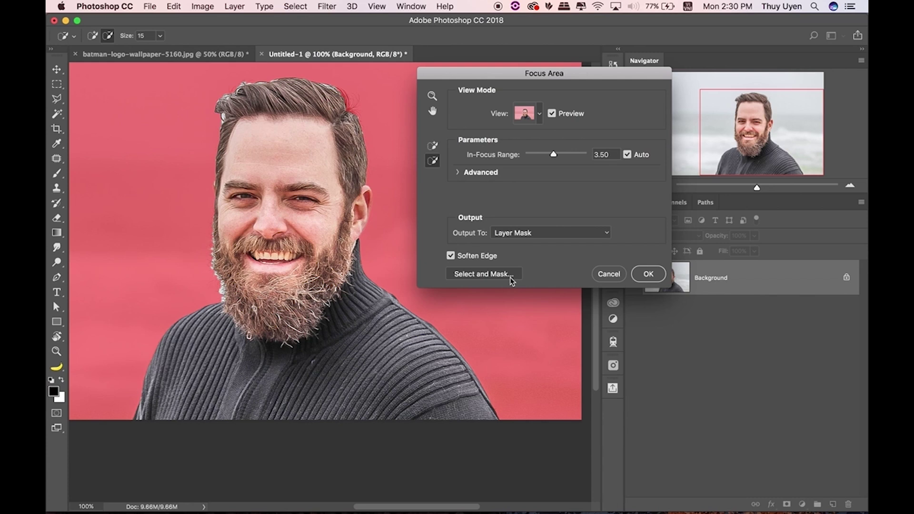
{"action": "left_click", "coordinate": [480, 172]}
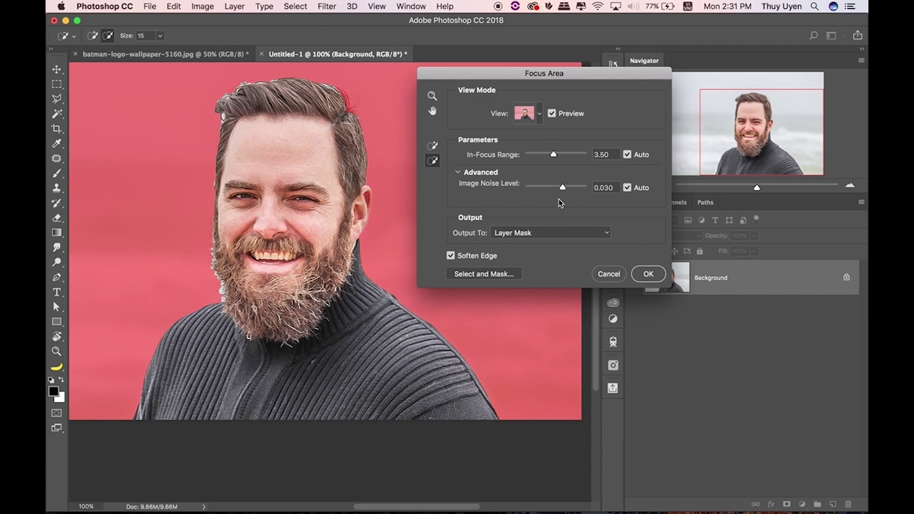
{"action": "key", "text": "ctrl+plus"}
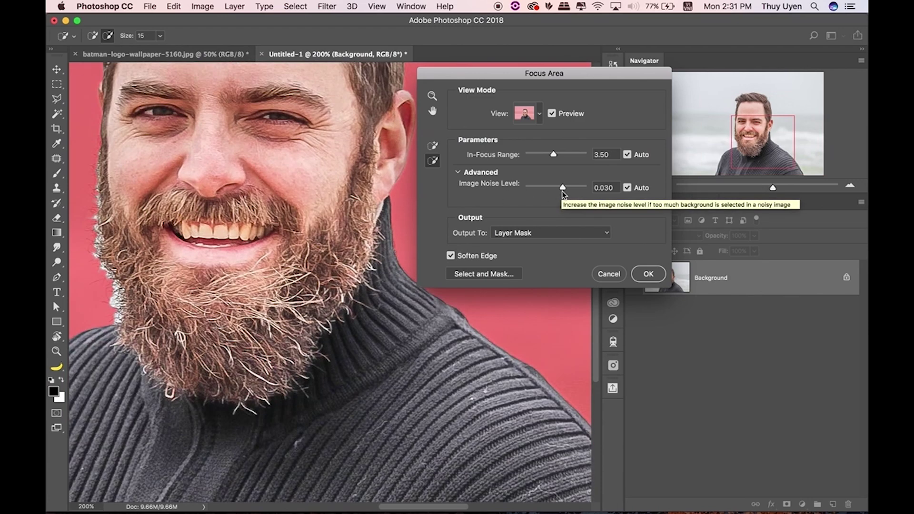
{"action": "scroll", "coordinate": [333, 286], "scroll_direction": "up", "scroll_amount": 5}
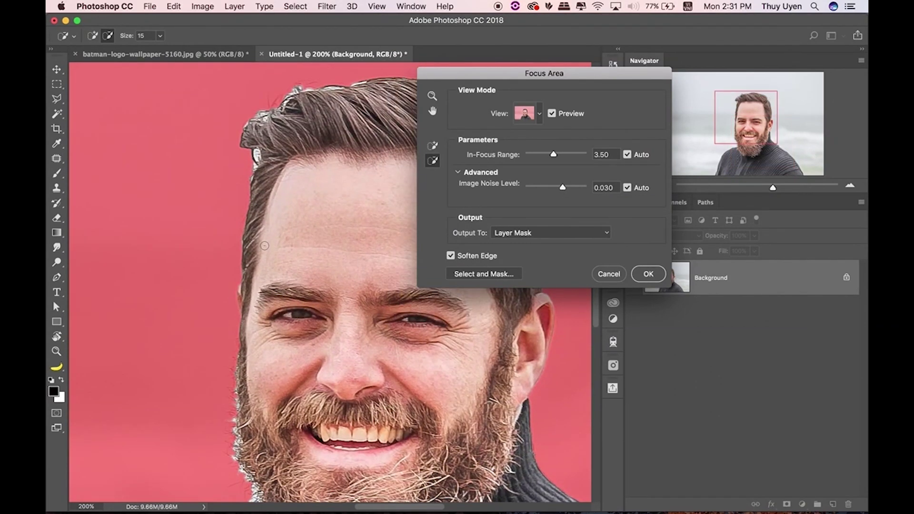
{"action": "left_click", "coordinate": [458, 173]}
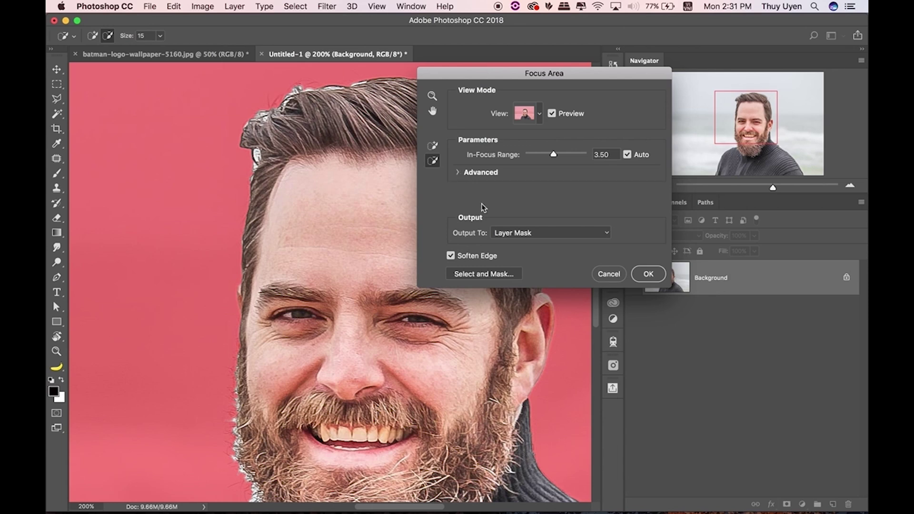
{"action": "scroll", "coordinate": [282, 281], "scroll_direction": "down", "scroll_amount": 5}
{"action": "scroll", "coordinate": [282, 281], "scroll_direction": "right", "scroll_amount": 3}
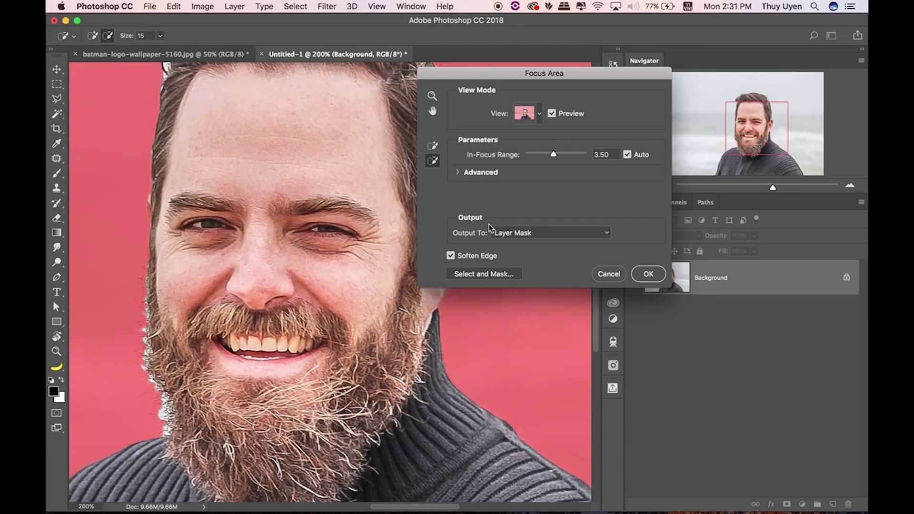
{"action": "left_click", "coordinate": [530, 233]}
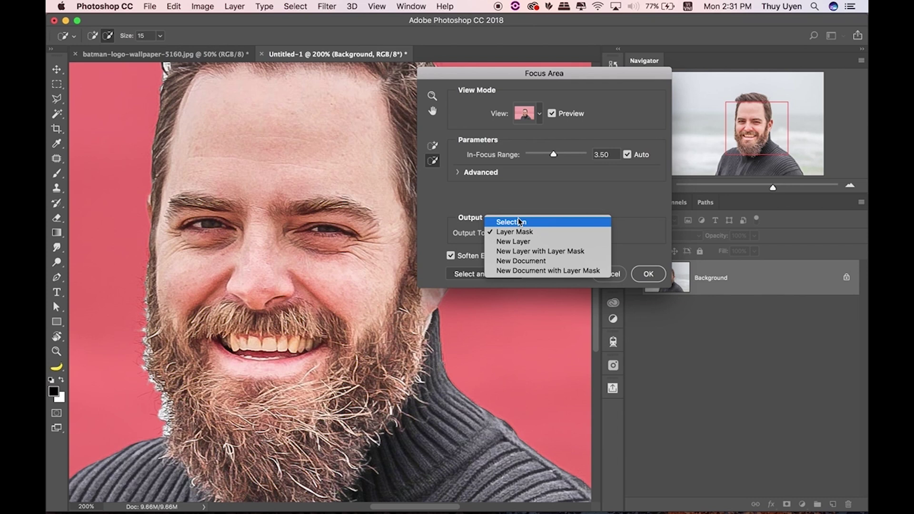
Try New Layer output, revert to Layer Mask, and apply the Focus Area cutout.
{"action": "left_click", "coordinate": [555, 188]}
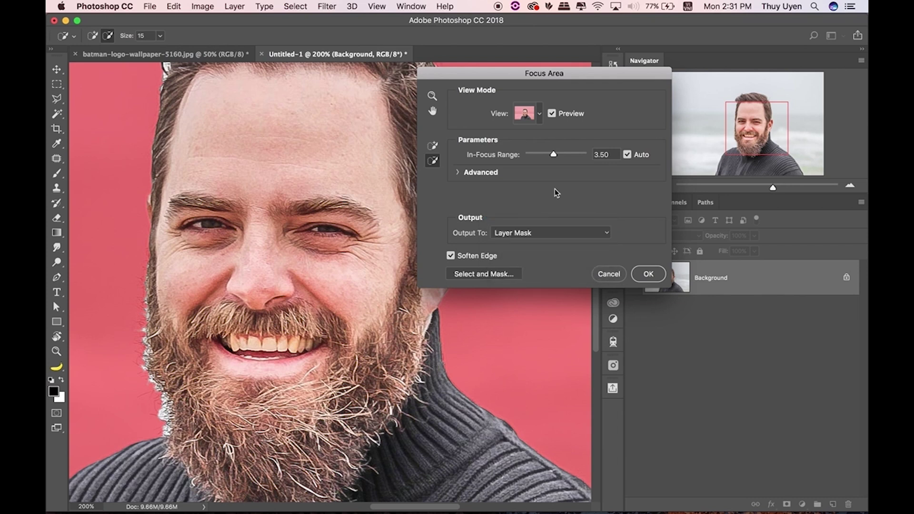
{"action": "left_click", "coordinate": [547, 236]}
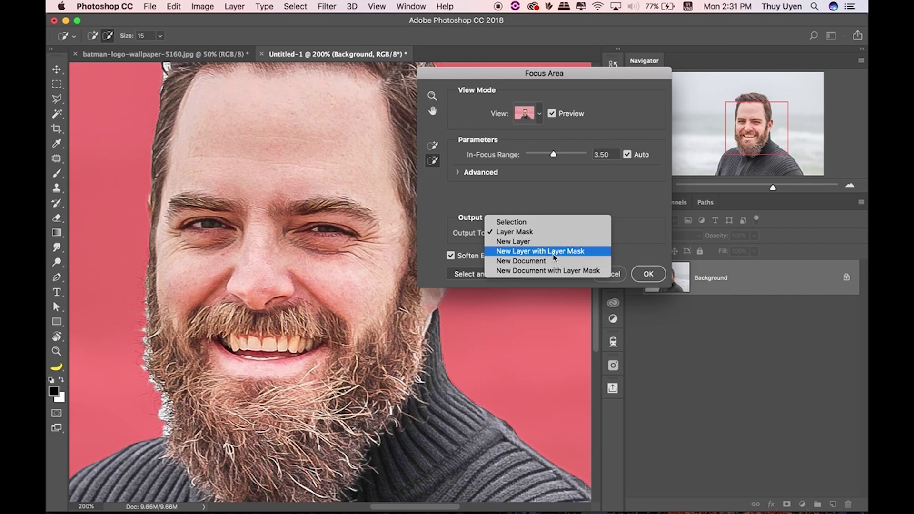
{"action": "left_click", "coordinate": [527, 243]}
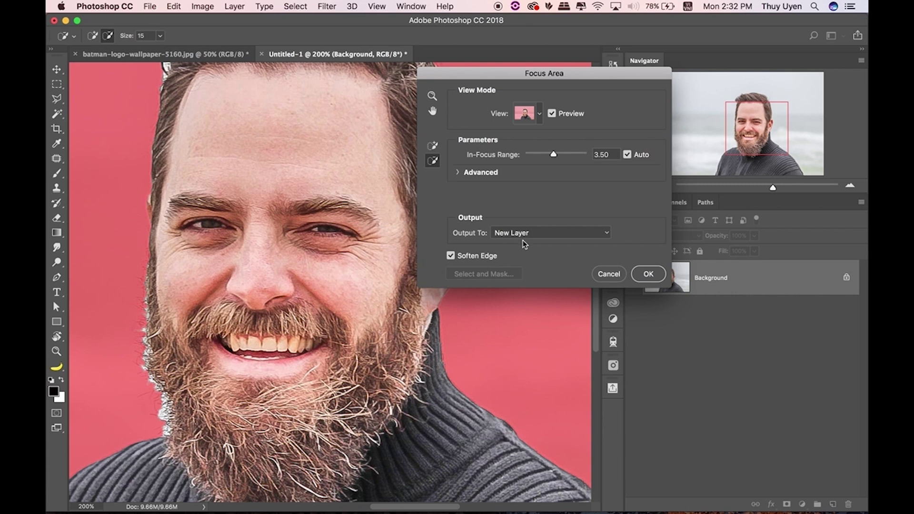
{"action": "left_click", "coordinate": [517, 236]}
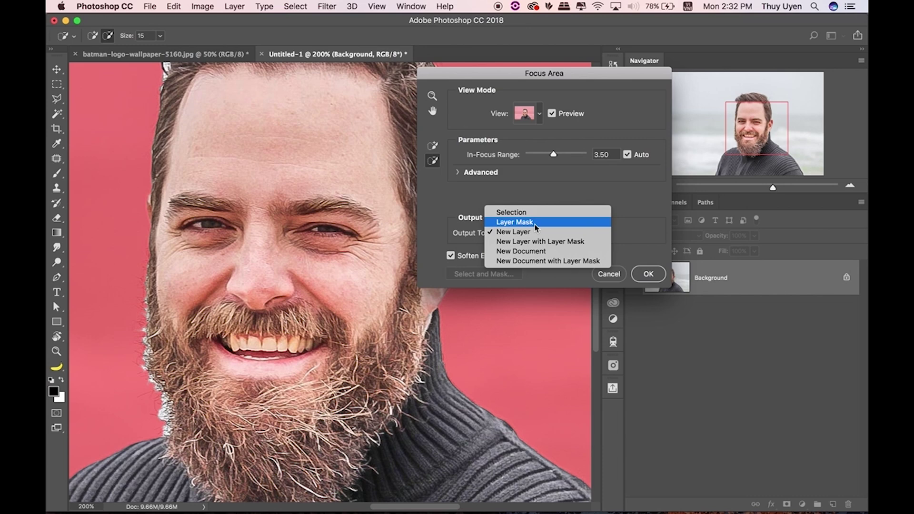
{"action": "left_click", "coordinate": [535, 222]}
{"action": "left_click", "coordinate": [648, 274]}
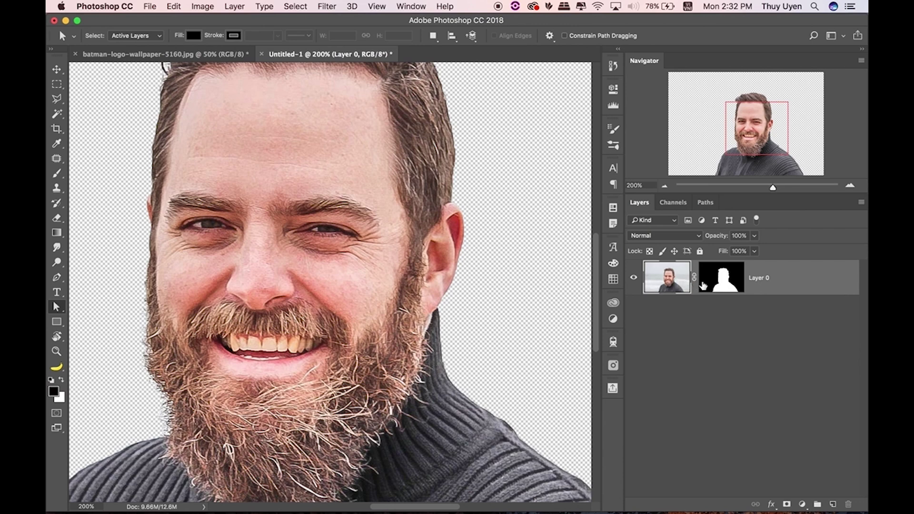
Target Layer 0's layer mask for editing and fit the whole image on screen.
{"action": "key", "text": "super+y"}
{"action": "key", "text": "super+minus"}
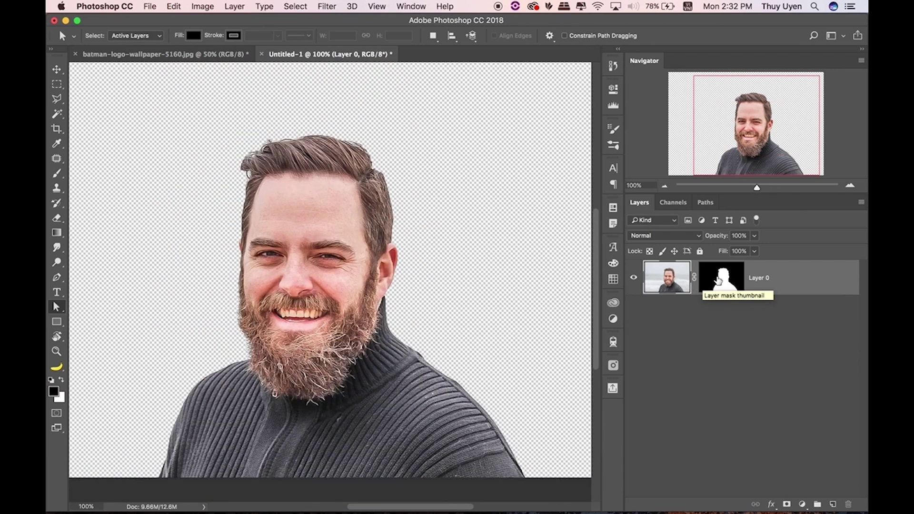
{"action": "left_click", "coordinate": [729, 284]}
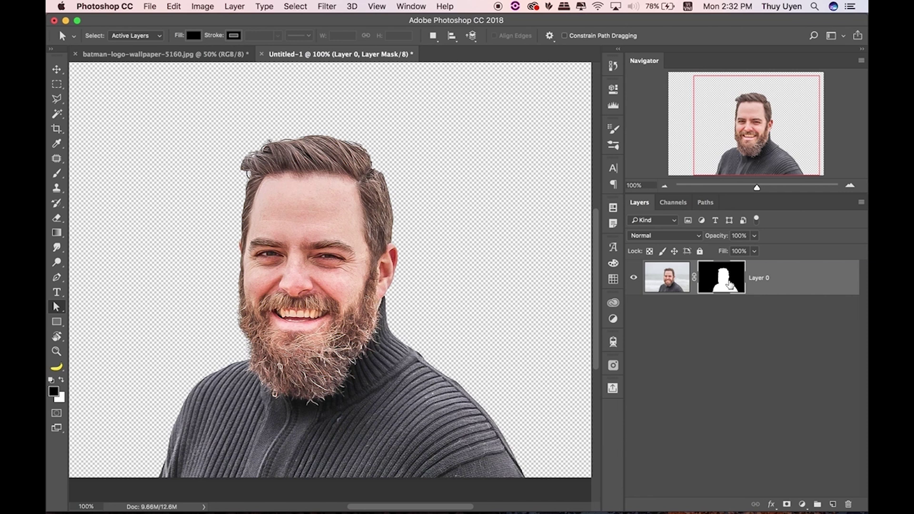
{"action": "key", "text": "super+0"}
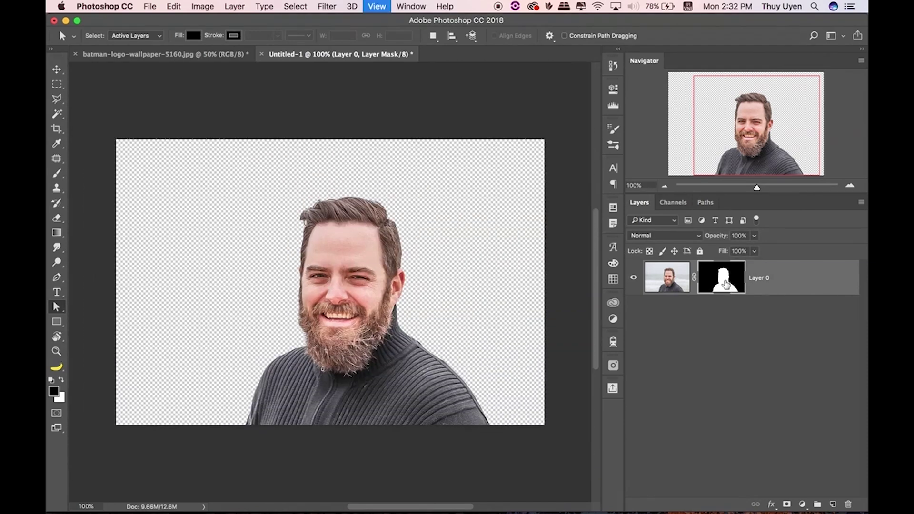